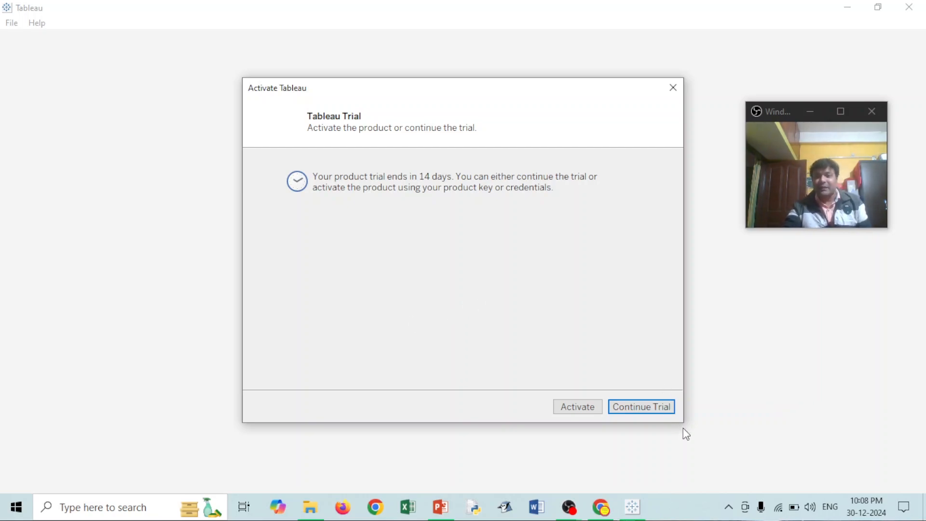
# Continue the product trial and switch from the start page to the empty Sheet 1 worksheet
pyautogui.click(649, 408)
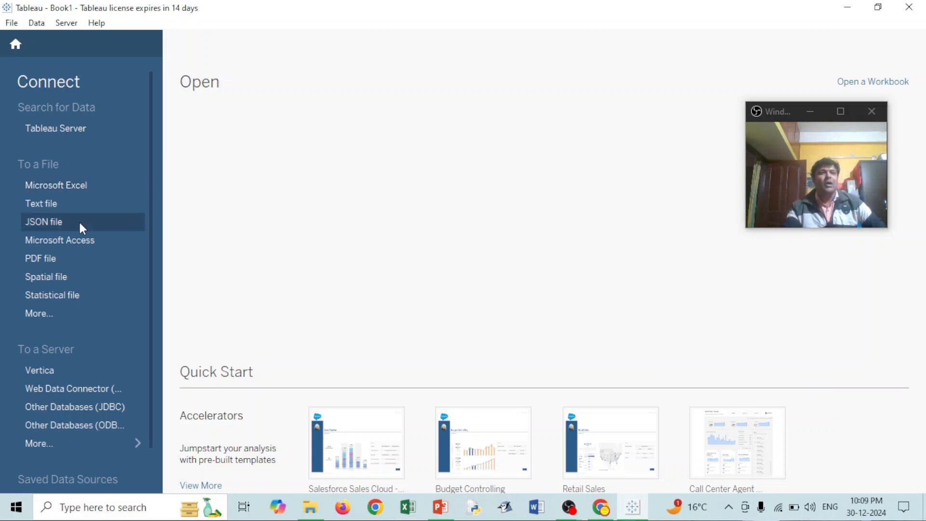
pyautogui.click(37, 23)
pyautogui.click(37, 23)
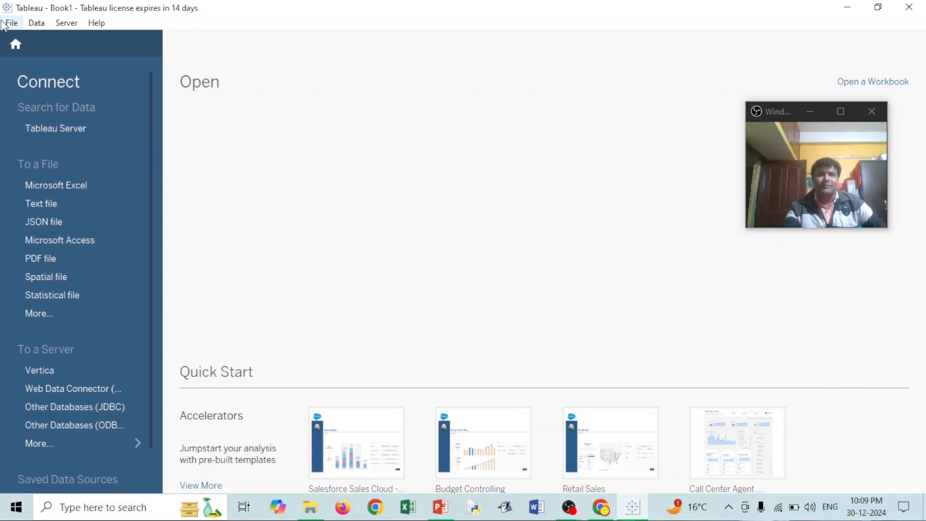
pyautogui.click(4, 23)
pyautogui.click(31, 26)
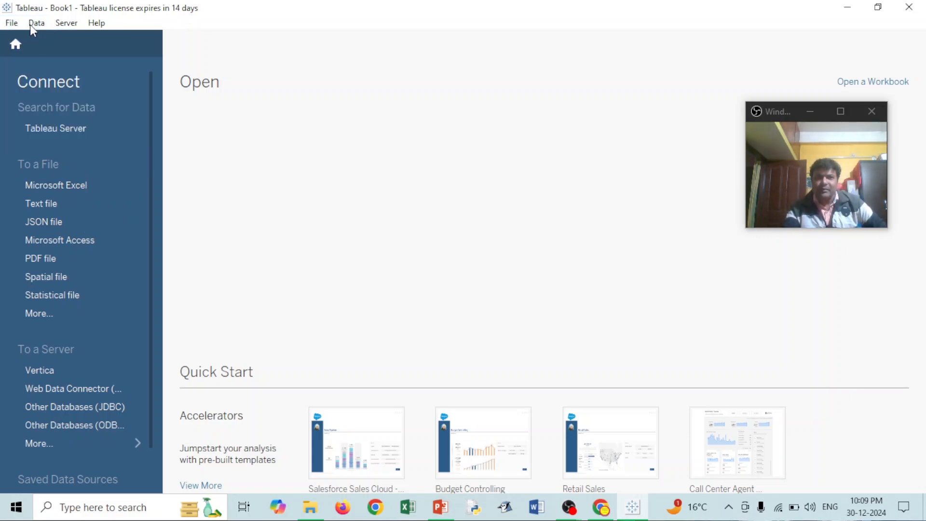
pyautogui.click(15, 47)
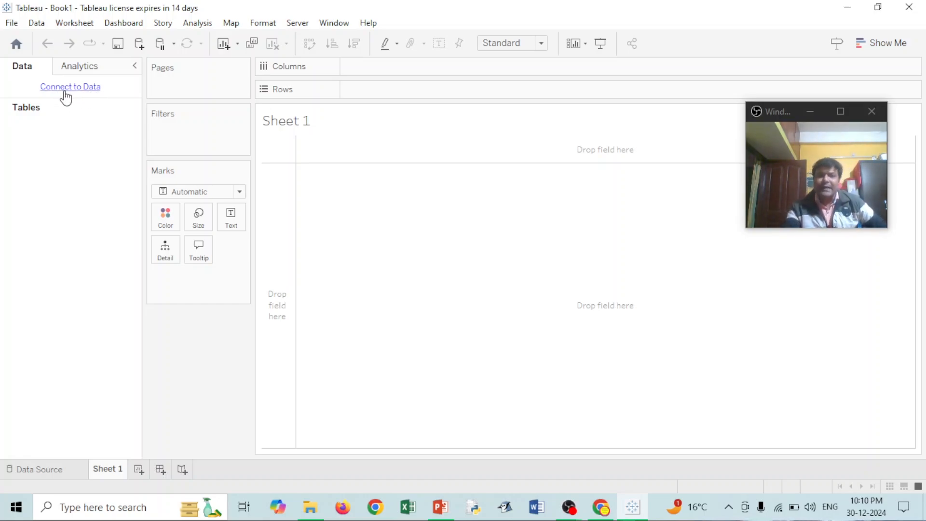
# Connect to the Microsoft Excel file Product_Sales on the Desktop as the data source
pyautogui.click(37, 24)
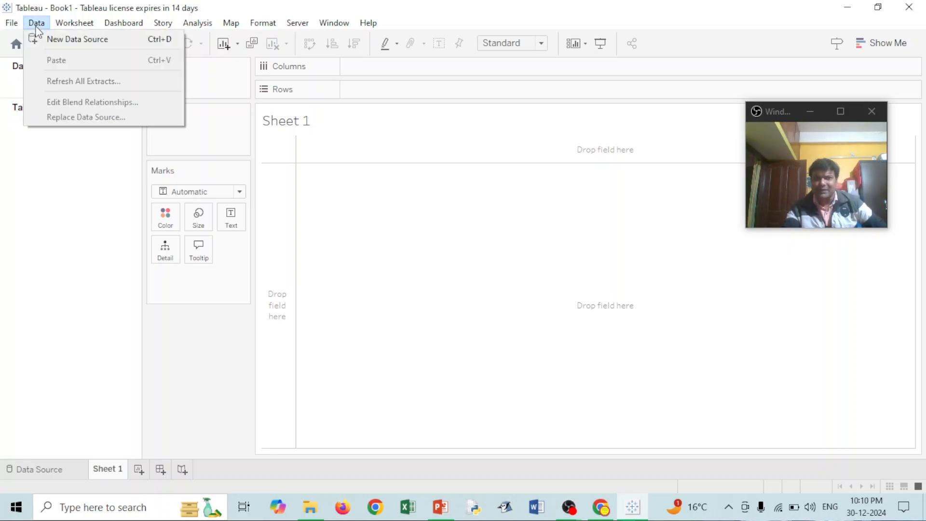
pyautogui.click(66, 222)
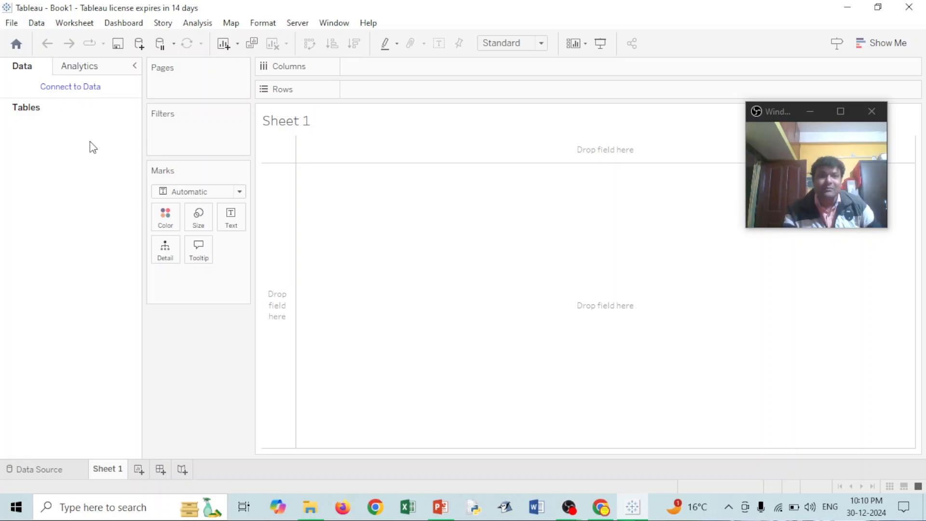
pyautogui.click(59, 89)
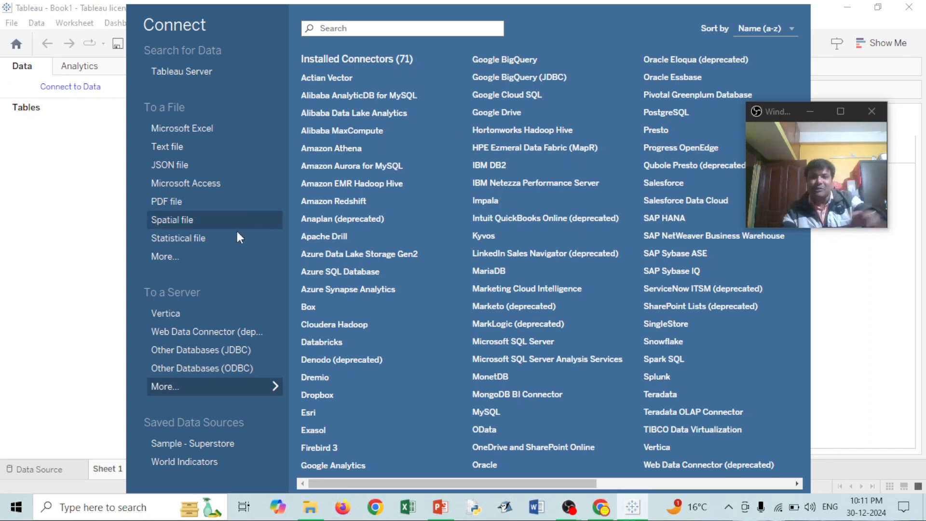
pyautogui.click(180, 130)
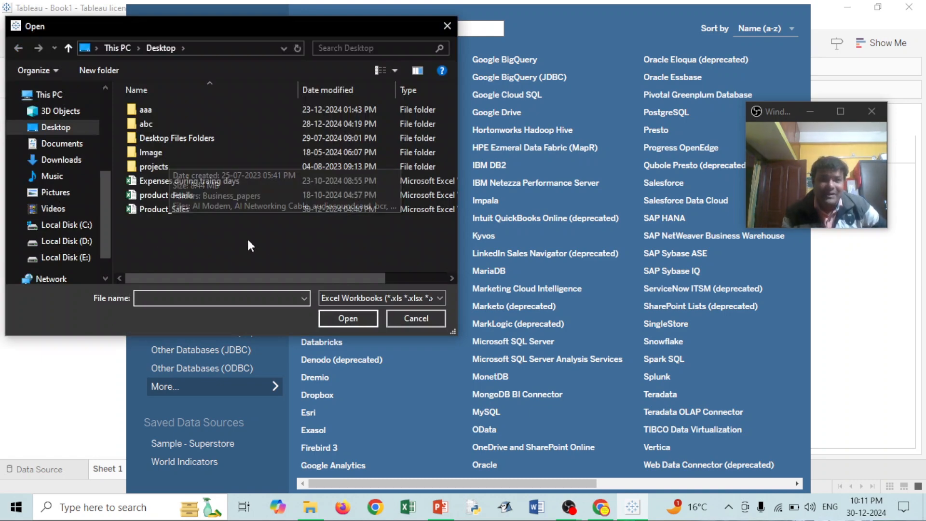
pyautogui.click(169, 213)
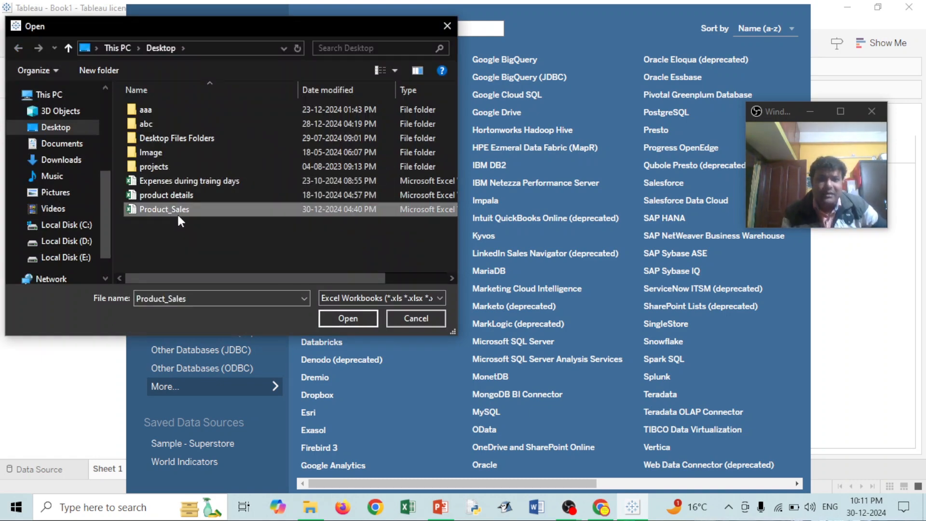
pyautogui.click(358, 319)
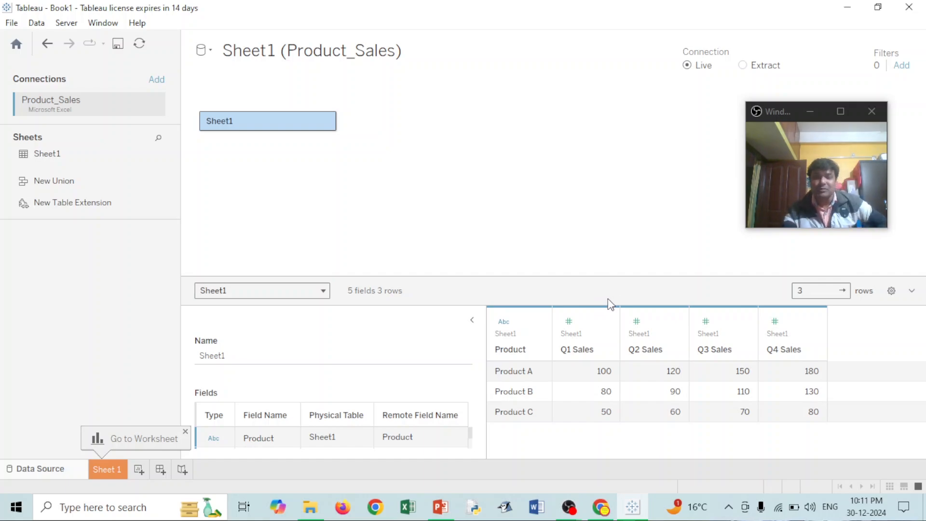
# Go to the Sheet 1 worksheet and place the Product field on Columns
pyautogui.click(108, 470)
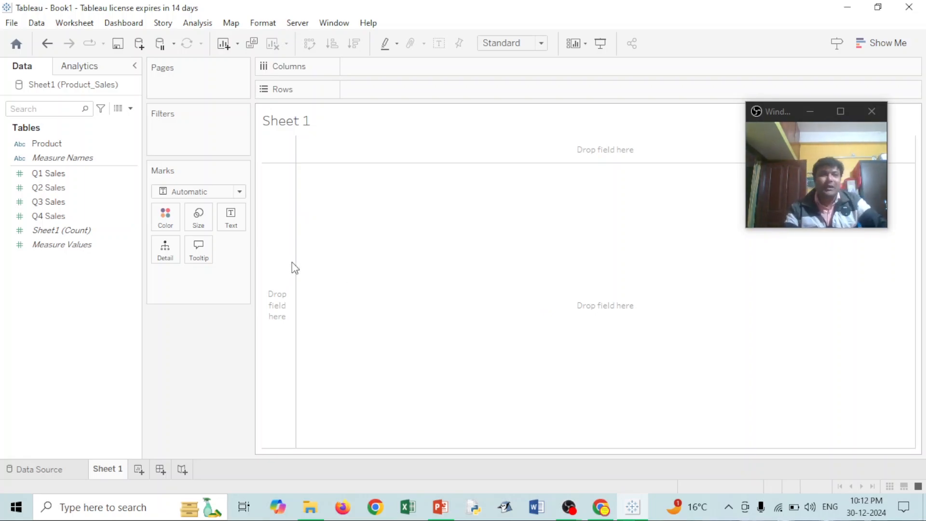
pyautogui.click(46, 145)
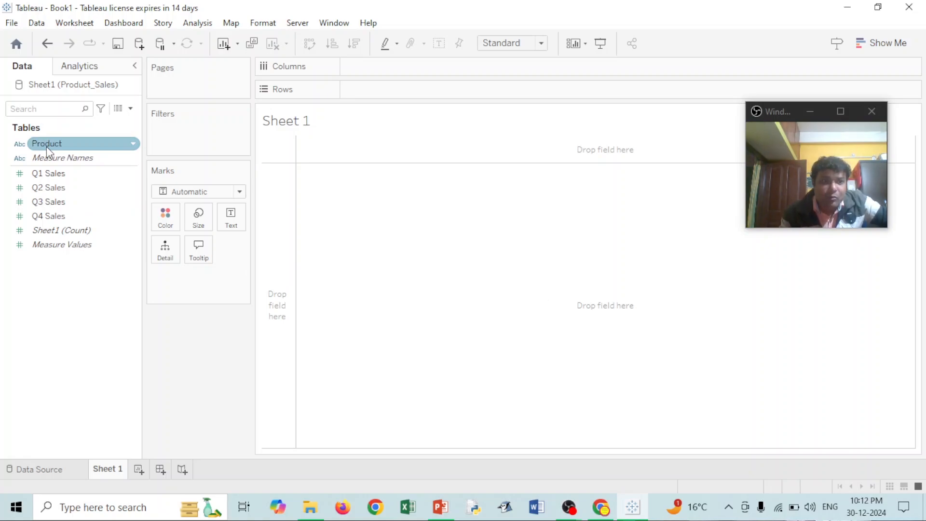
pyautogui.click(46, 146)
pyautogui.moveTo(48, 148); pyautogui.dragTo(366, 83)
pyautogui.moveTo(335, 332); pyautogui.dragTo(369, 346)
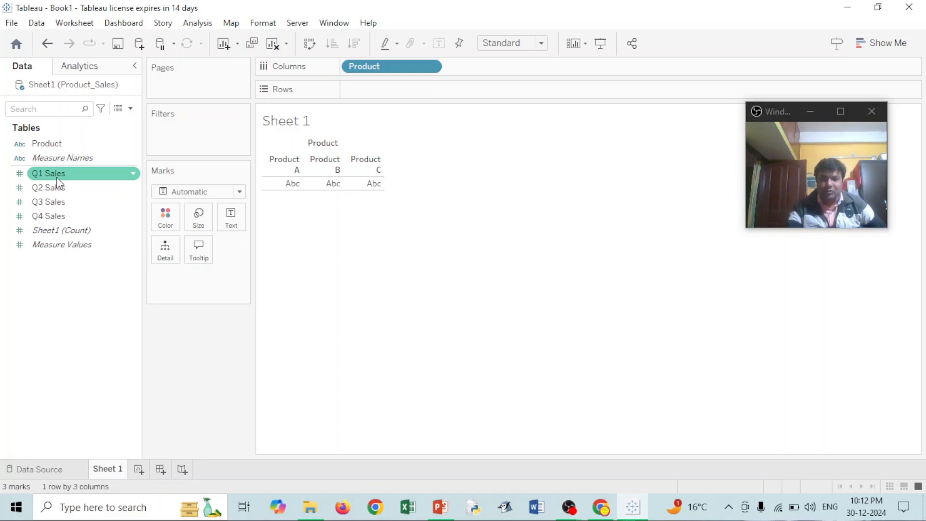
# Switch to Excel, open the recent Product_Sales workbook and dismiss the document recovery list
pyautogui.click(410, 510)
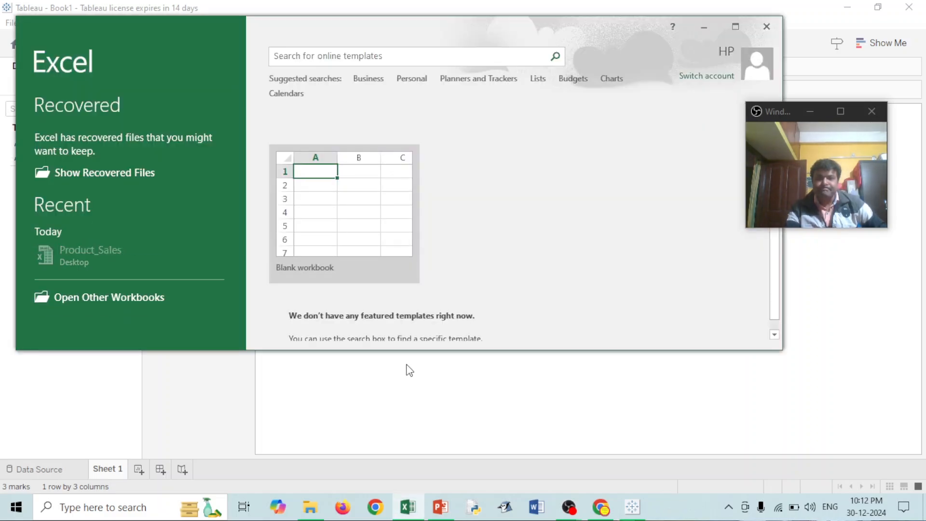
pyautogui.click(535, 322)
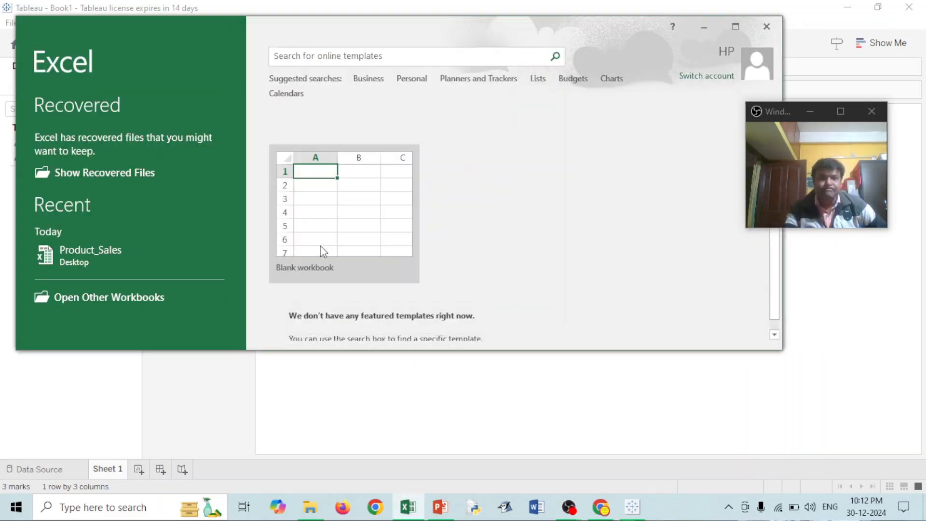
pyautogui.click(97, 257)
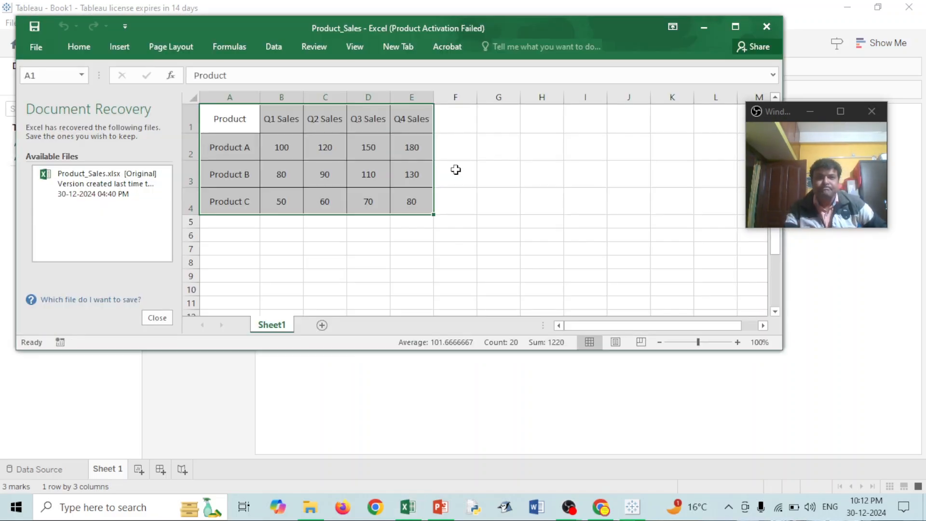
pyautogui.click(157, 317)
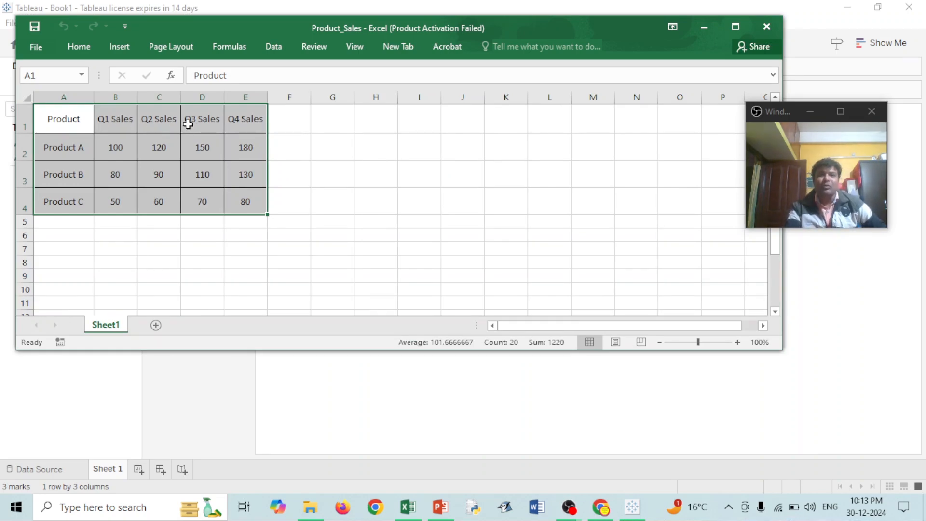
# Examine the product names in column A and the quarterly sales headers in row 1
pyautogui.click(278, 122)
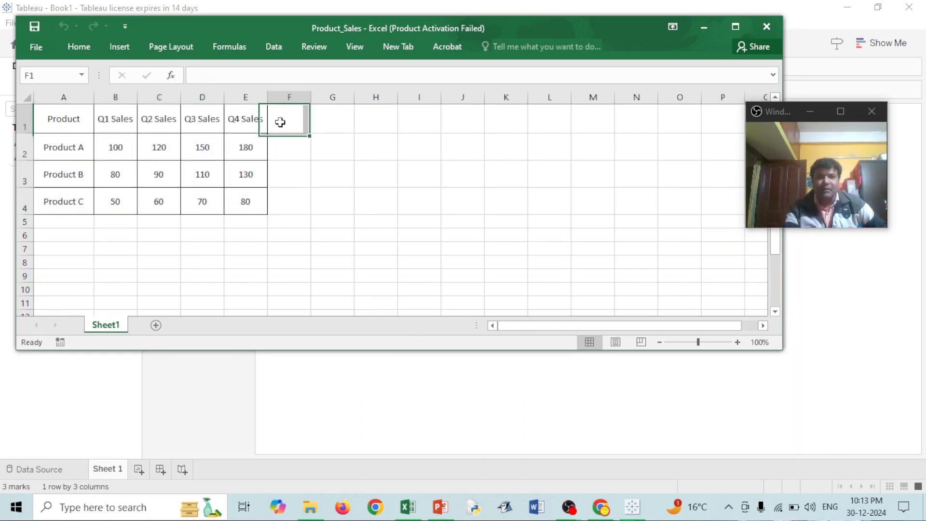
pyautogui.click(59, 120)
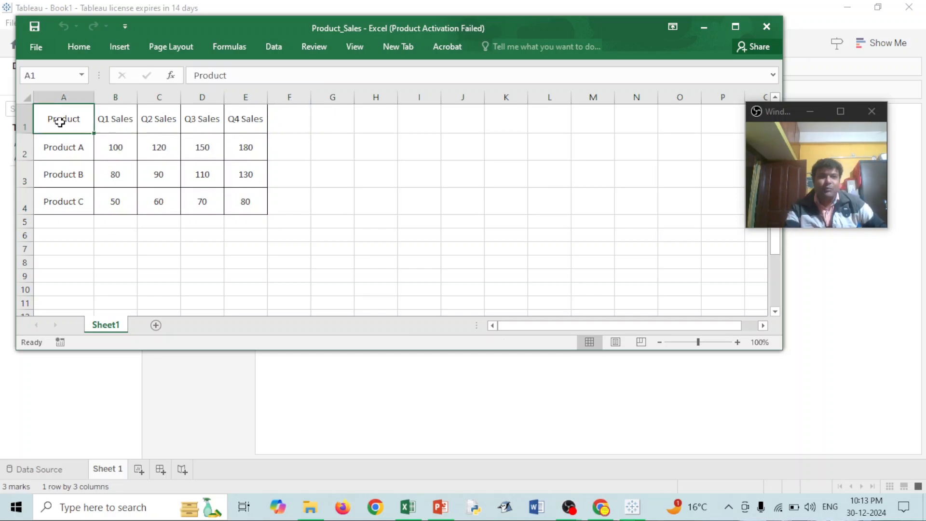
pyautogui.click(63, 153)
pyautogui.click(64, 179)
pyautogui.click(65, 206)
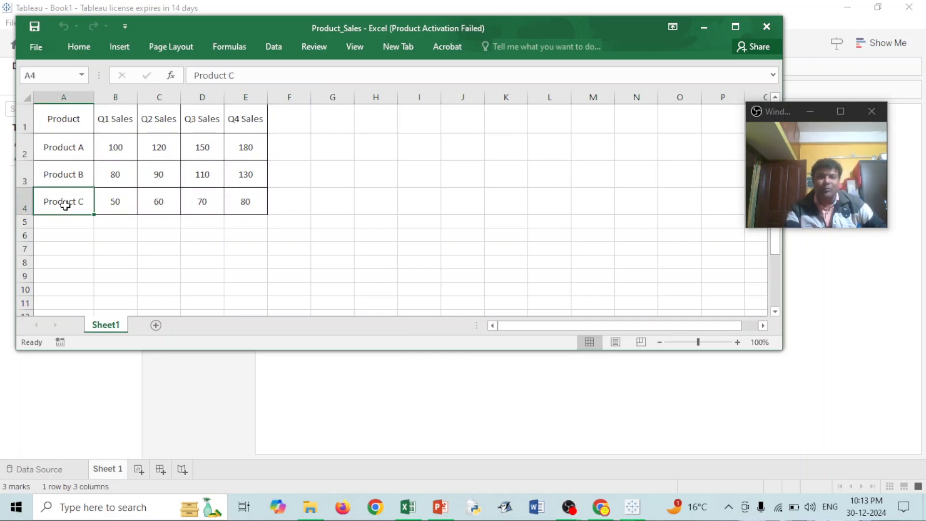
pyautogui.click(117, 124)
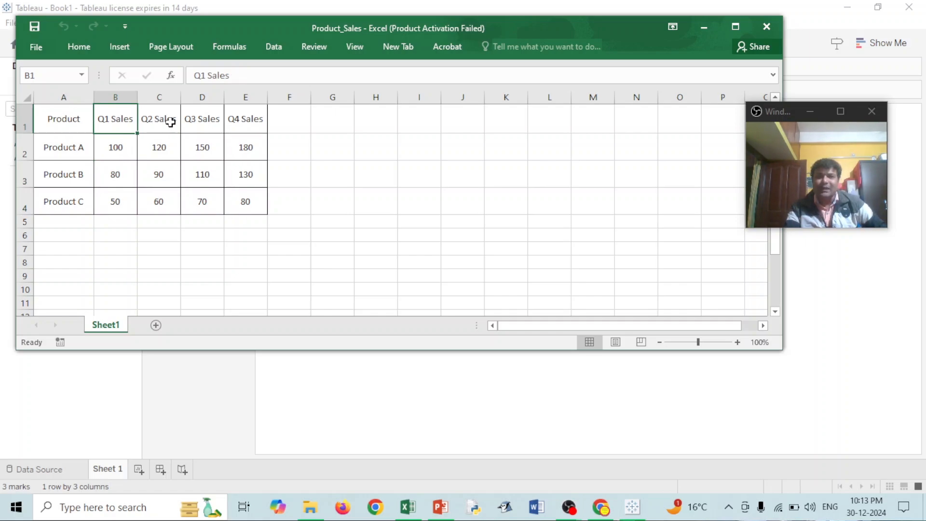
pyautogui.click(161, 121)
pyautogui.click(229, 122)
pyautogui.click(124, 123)
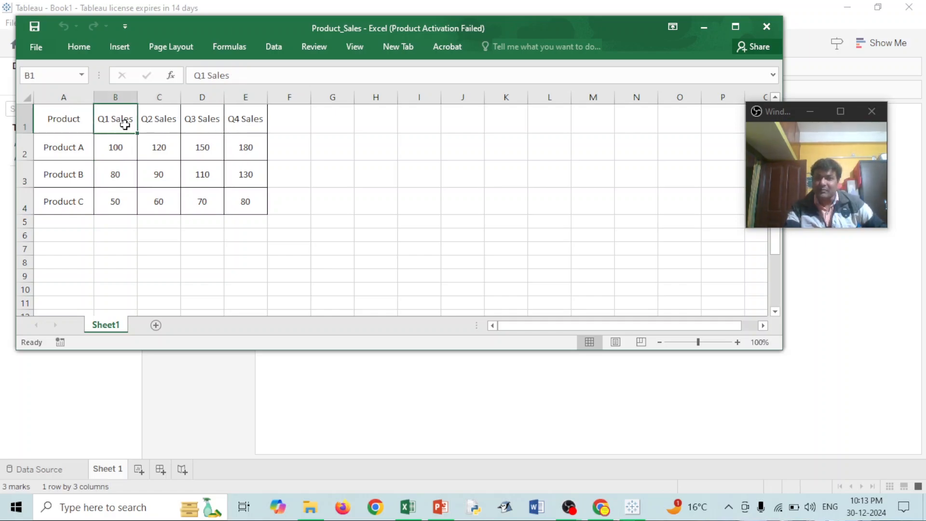
# Examine the sales values of the three products under each quarter, from Q1 Sales to Q4 Sales
pyautogui.click(124, 147)
pyautogui.moveTo(124, 147); pyautogui.dragTo(120, 196)
pyautogui.click(161, 121)
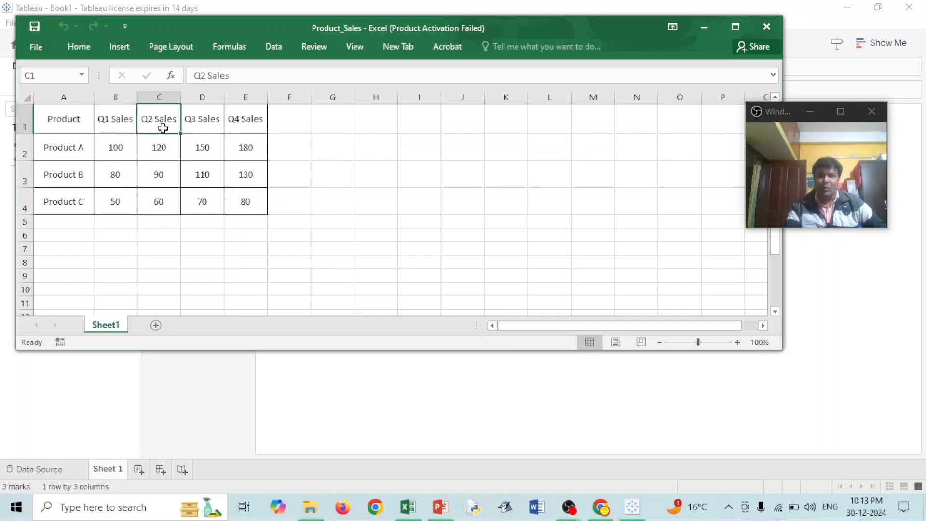
pyautogui.moveTo(160, 148); pyautogui.dragTo(160, 198)
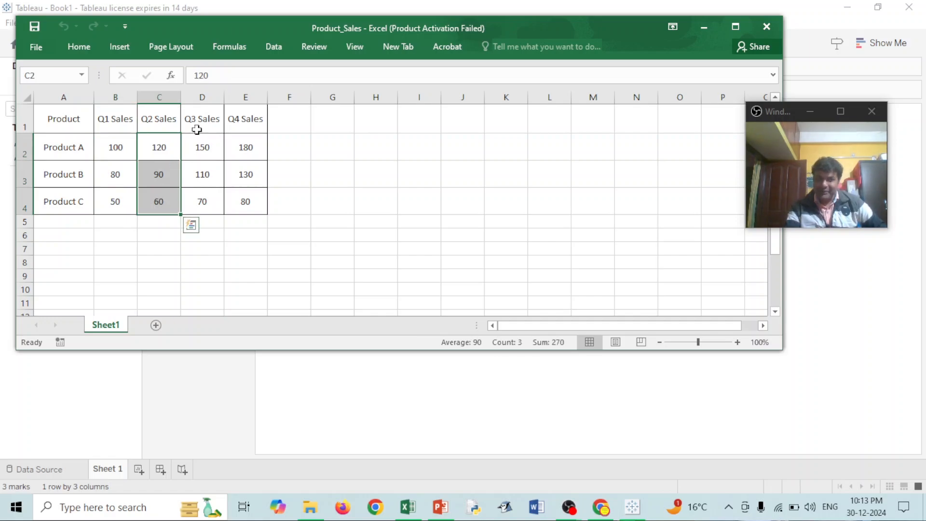
pyautogui.click(198, 120)
pyautogui.moveTo(197, 147); pyautogui.dragTo(199, 205)
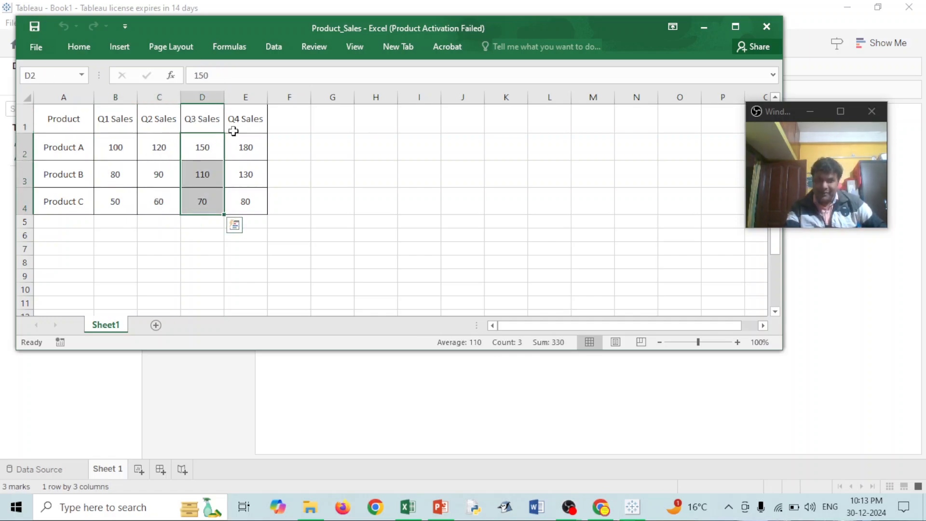
pyautogui.click(234, 121)
pyautogui.moveTo(234, 146); pyautogui.dragTo(240, 201)
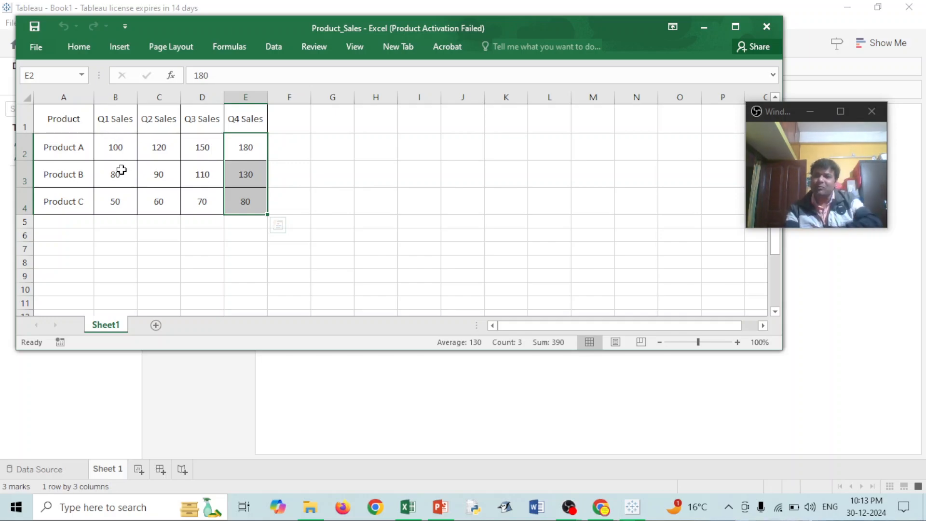
# Close the Excel workbook and add Q1 Sales to Rows in Tableau's Sheet 1
pyautogui.click(766, 27)
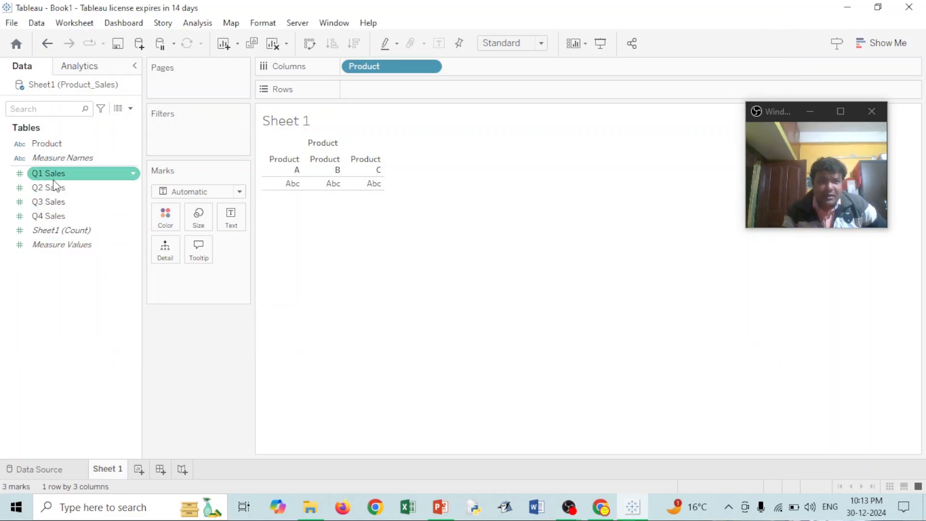
pyautogui.moveTo(53, 176); pyautogui.dragTo(380, 94)
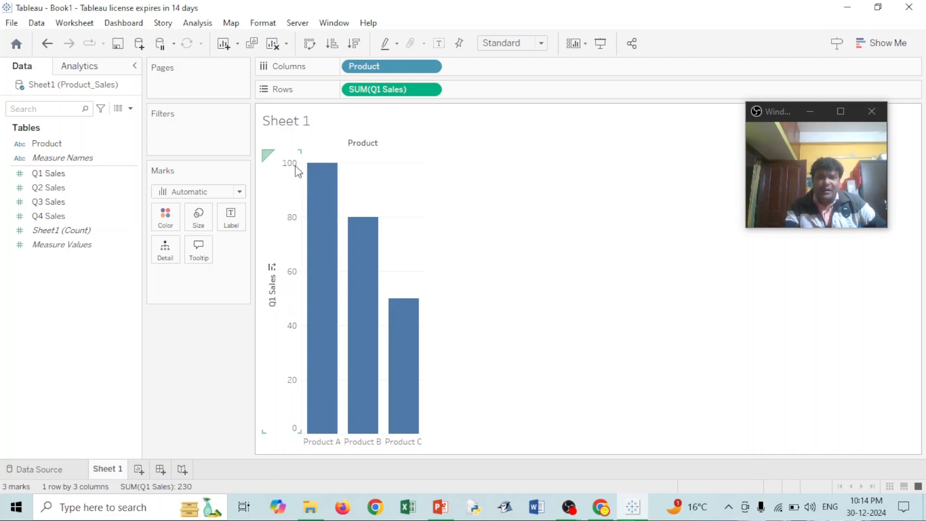
# Change the color of the Q1 Sales bars from blue to dark gold
pyautogui.click(165, 222)
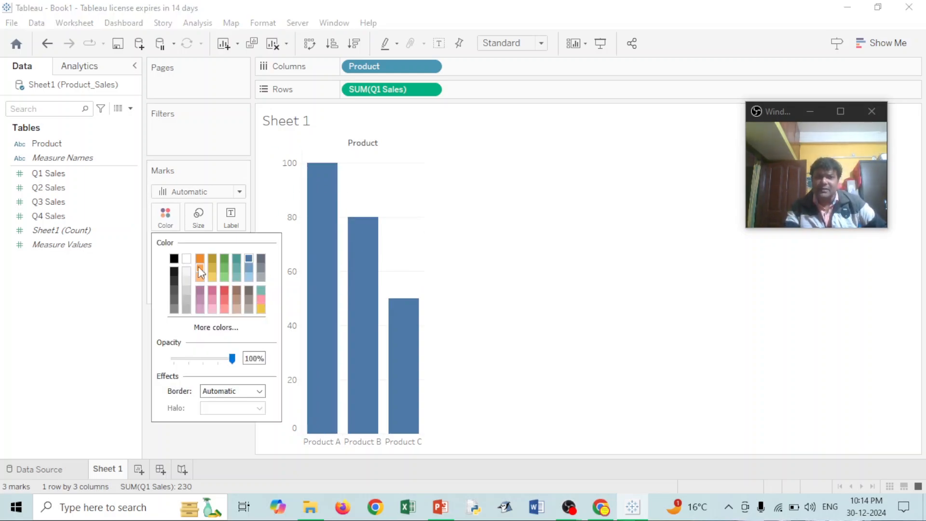
pyautogui.click(213, 259)
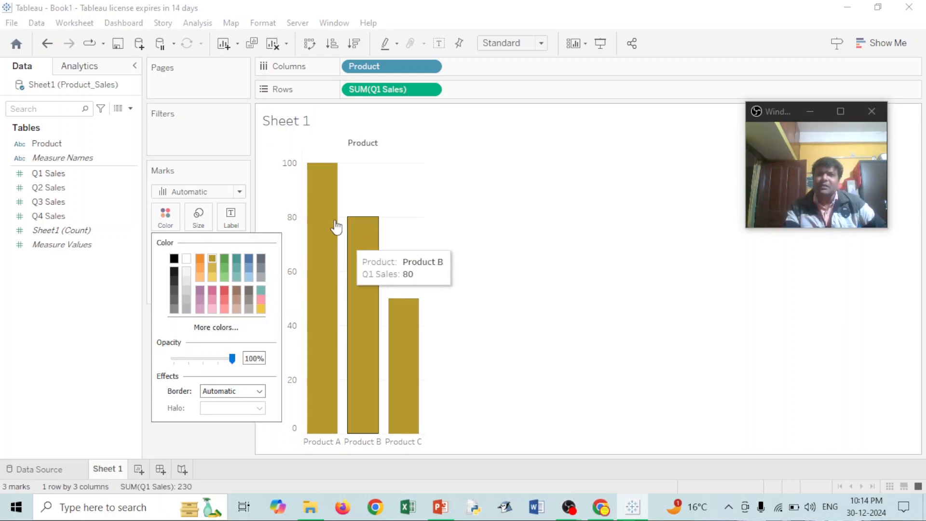
pyautogui.click(366, 164)
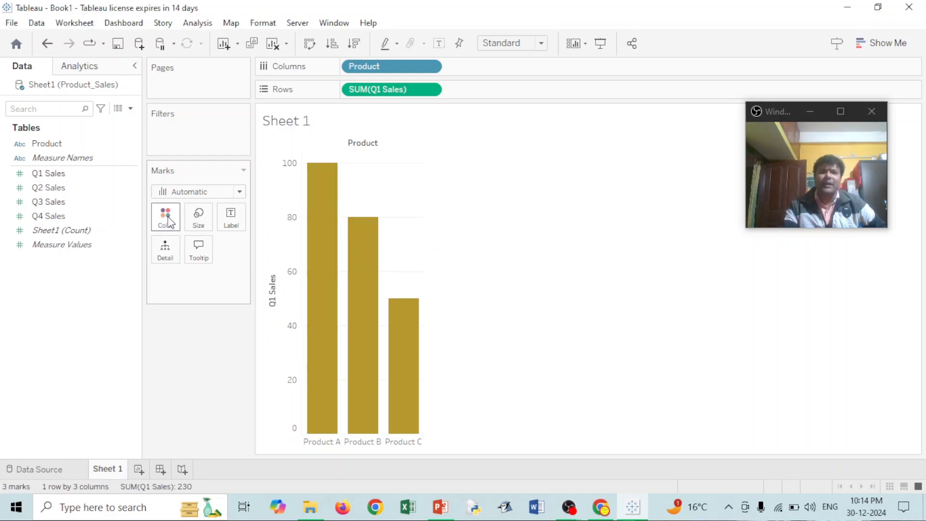
# Reduce the mark size to slightly below the midpoint so the Q1 Sales bars are narrower
pyautogui.click(199, 219)
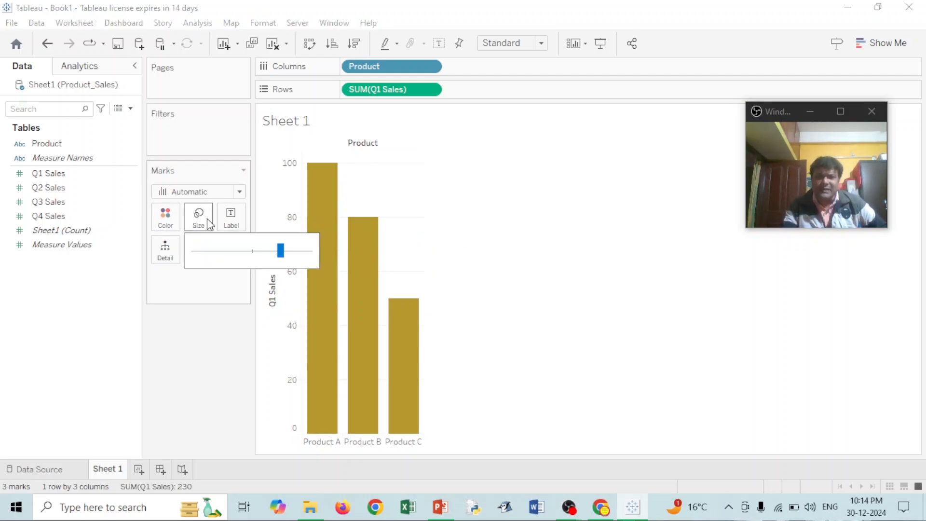
pyautogui.moveTo(283, 255); pyautogui.dragTo(241, 252)
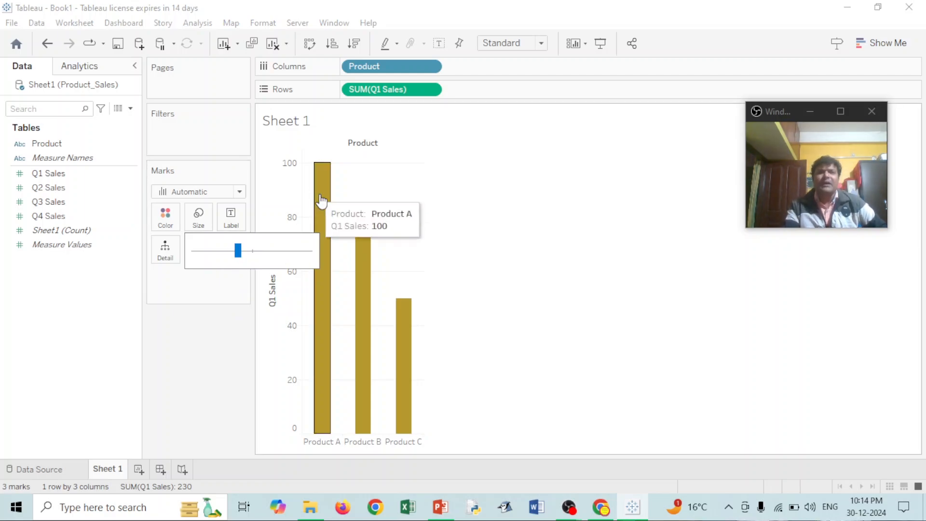
pyautogui.moveTo(321, 195)
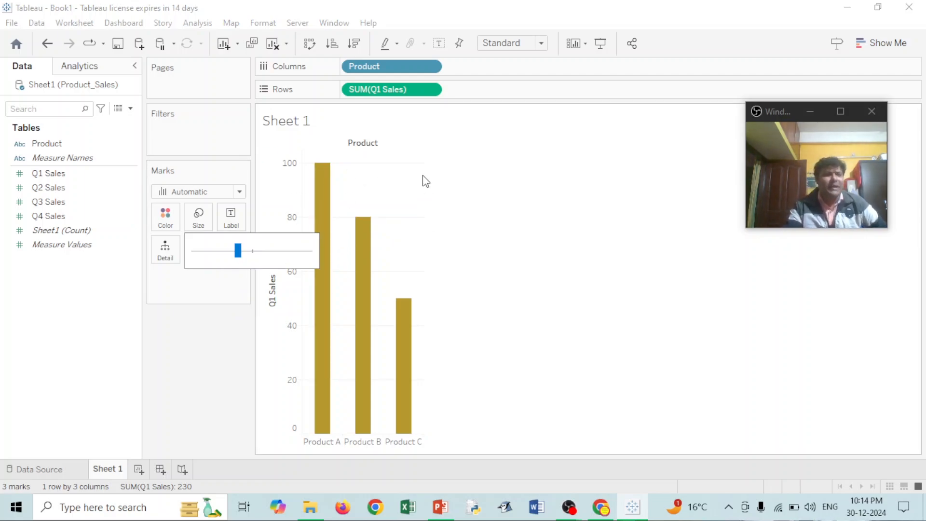
pyautogui.click(368, 201)
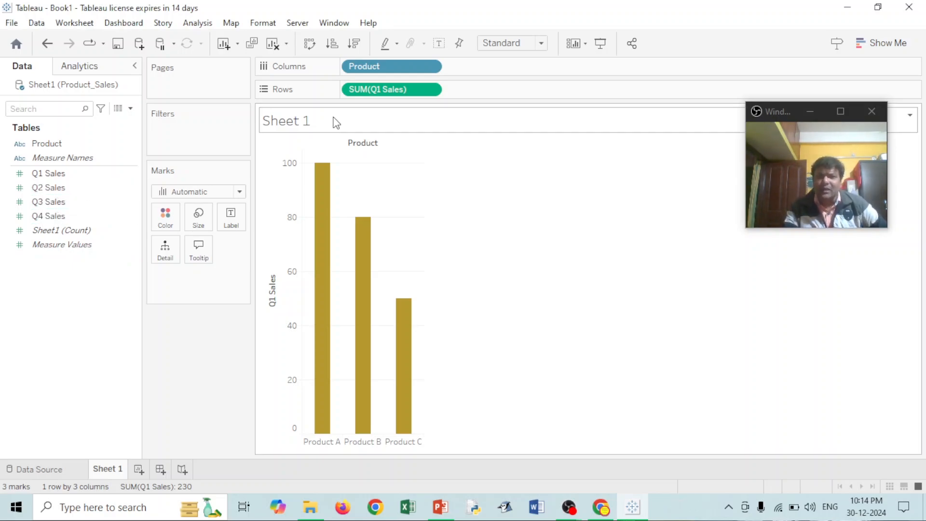
# Add Q2 Sales to Rows beside Q1 Sales and view the available analytics options
pyautogui.moveTo(53, 188); pyautogui.dragTo(482, 98)
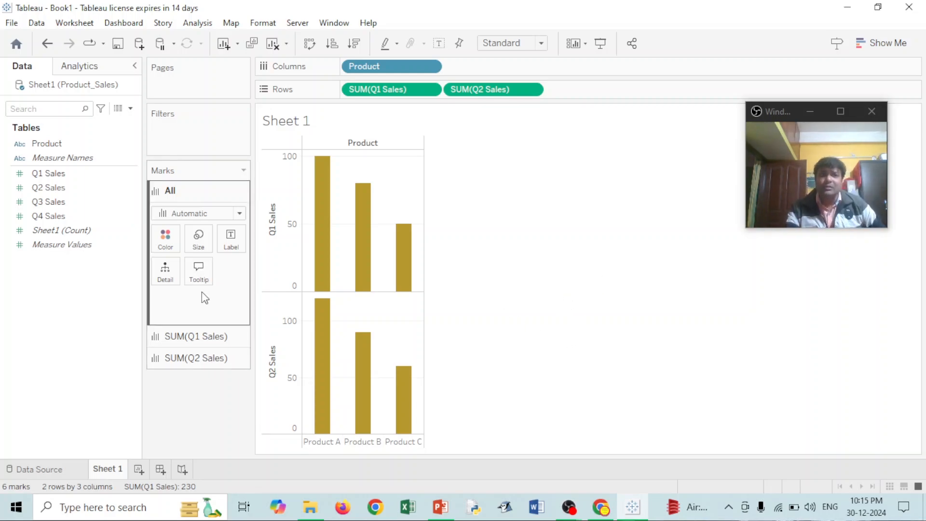
pyautogui.click(82, 67)
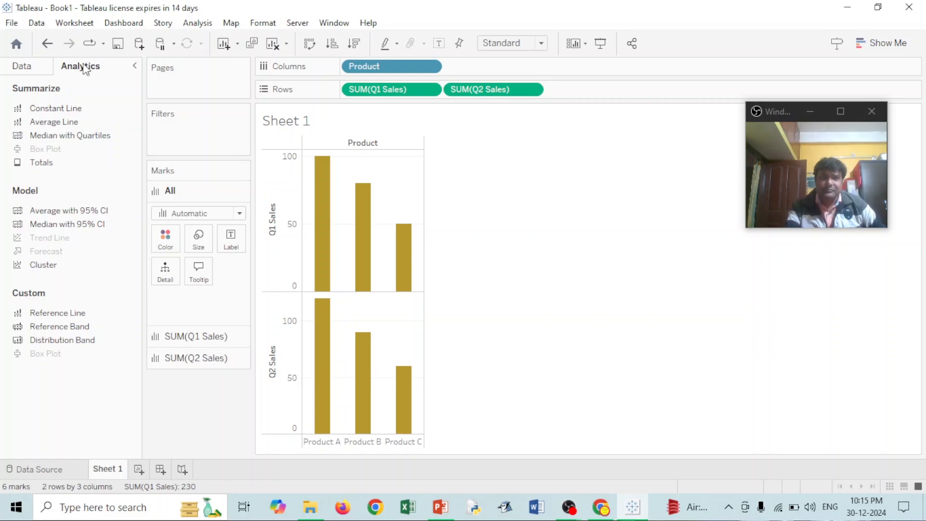
pyautogui.click(31, 65)
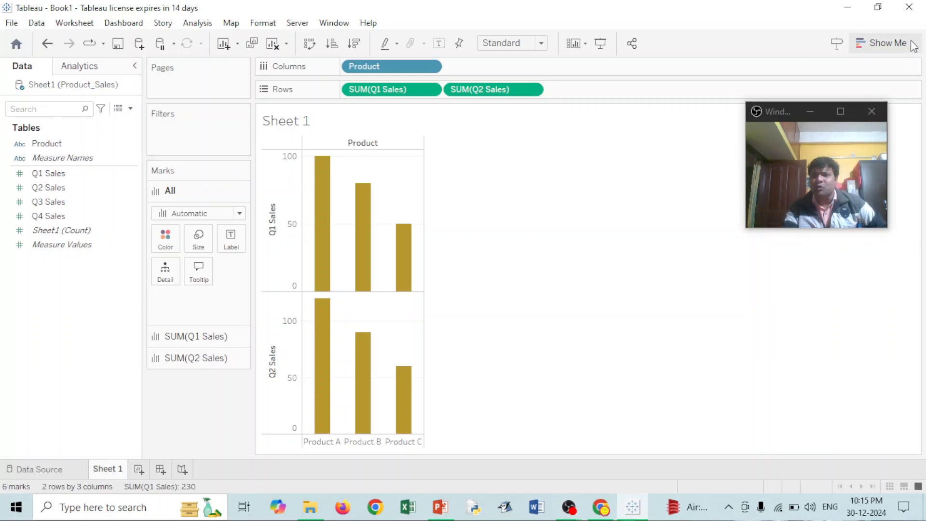
# Try the treemap, packed bubbles, box-and-whisker and stacked bar views, finishing with horizontal bars of Q1 and Q2 Sales by product
pyautogui.click(885, 43)
pyautogui.moveTo(772, 112); pyautogui.dragTo(617, 142)
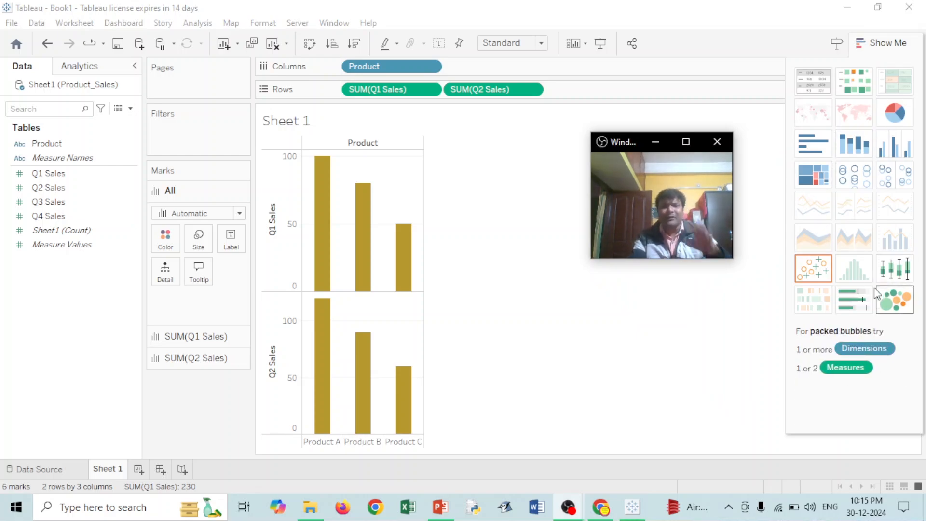
pyautogui.click(813, 175)
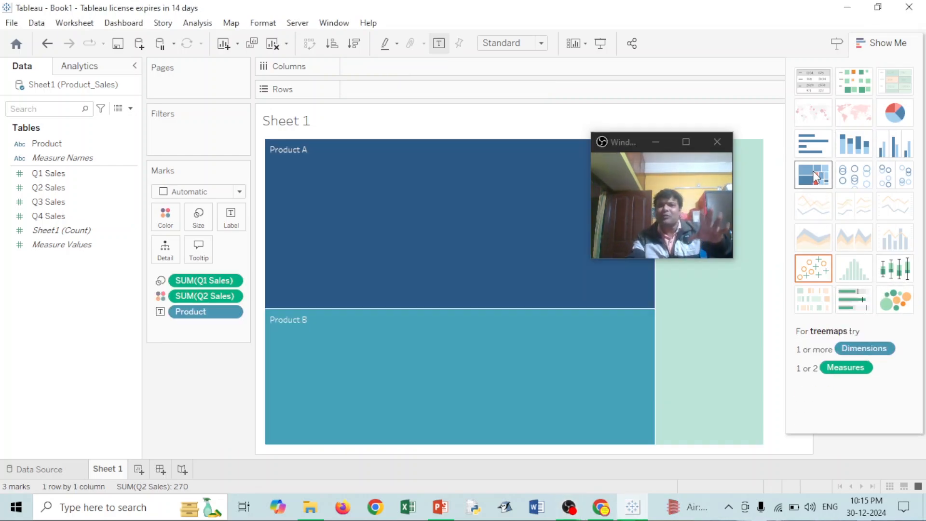
pyautogui.click(895, 300)
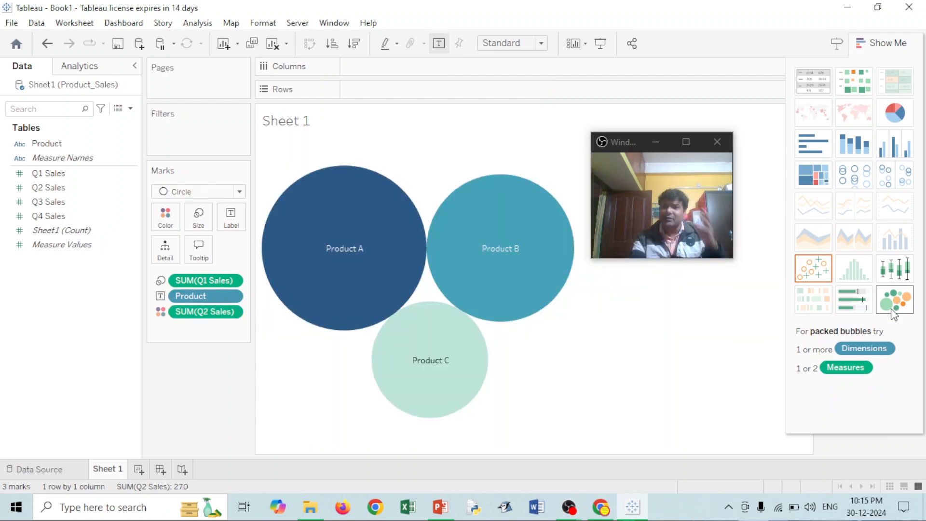
pyautogui.click(906, 275)
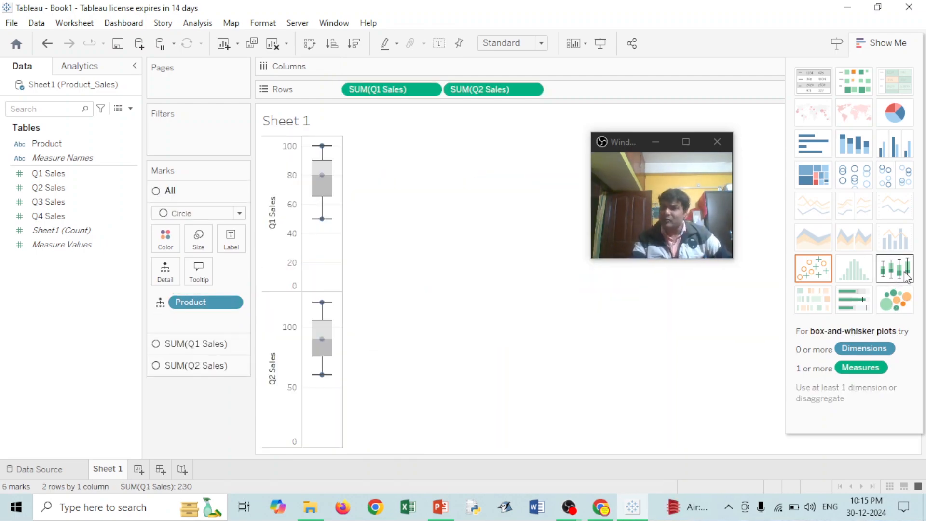
pyautogui.click(857, 143)
pyautogui.click(813, 174)
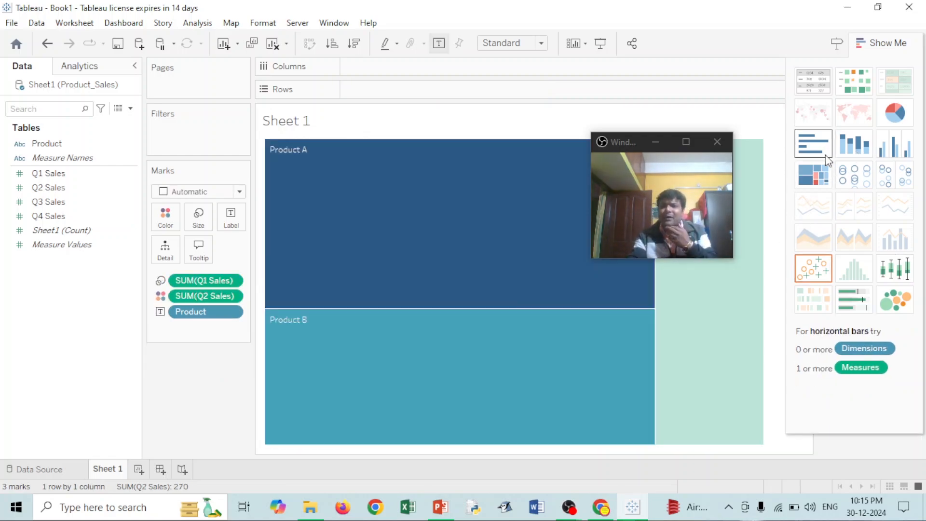
pyautogui.click(813, 143)
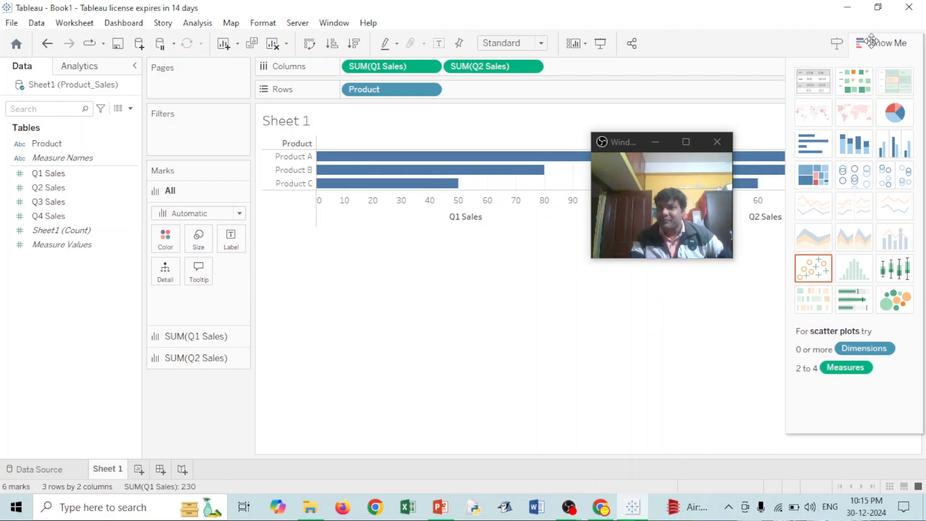
# Examine the viz details, the data in this viz and the data summary in Sheet 1's Data Guide, and close the guide
pyautogui.click(840, 43)
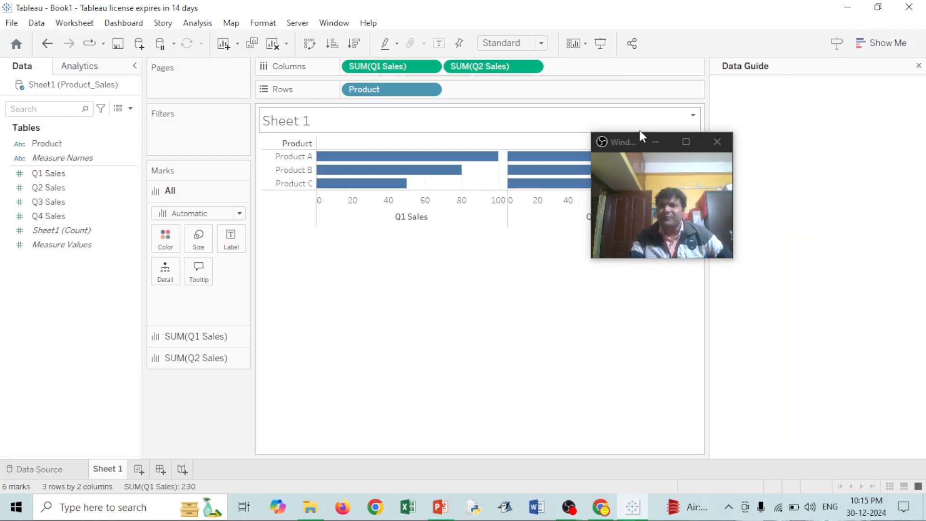
pyautogui.moveTo(621, 144); pyautogui.dragTo(304, 248)
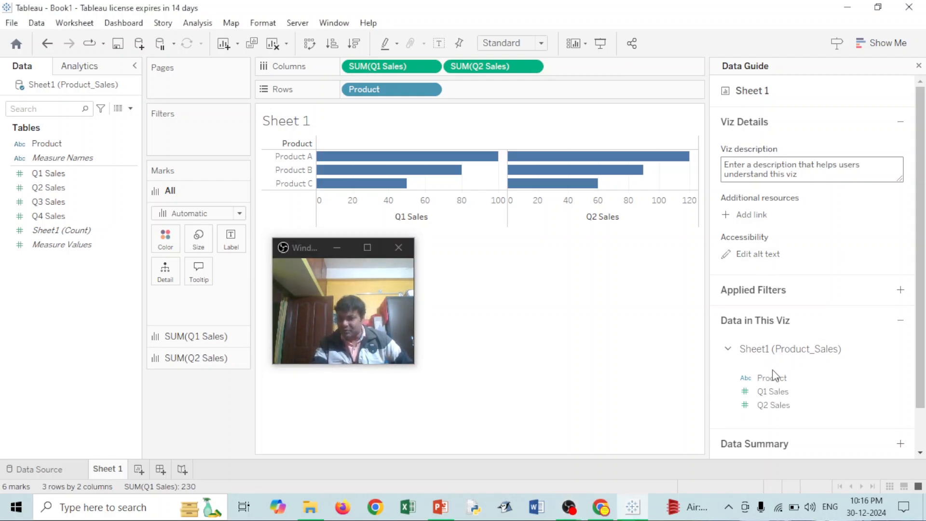
pyautogui.click(728, 345)
pyautogui.click(727, 345)
pyautogui.click(728, 346)
pyautogui.click(751, 384)
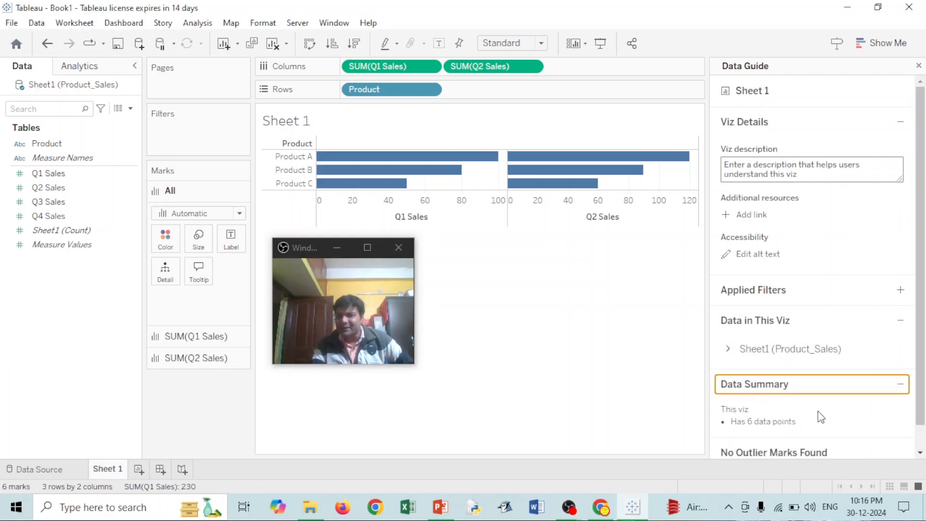
pyautogui.click(757, 363)
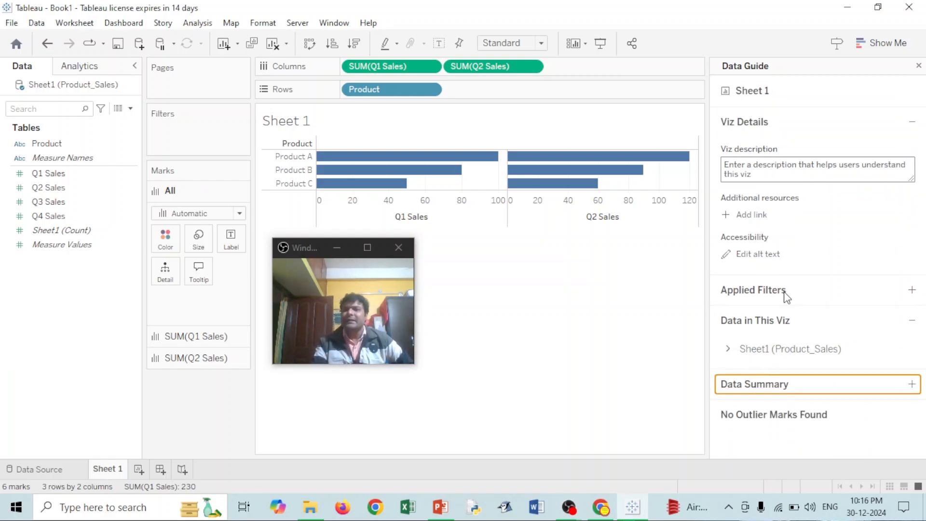
pyautogui.moveTo(298, 249); pyautogui.dragTo(531, 257)
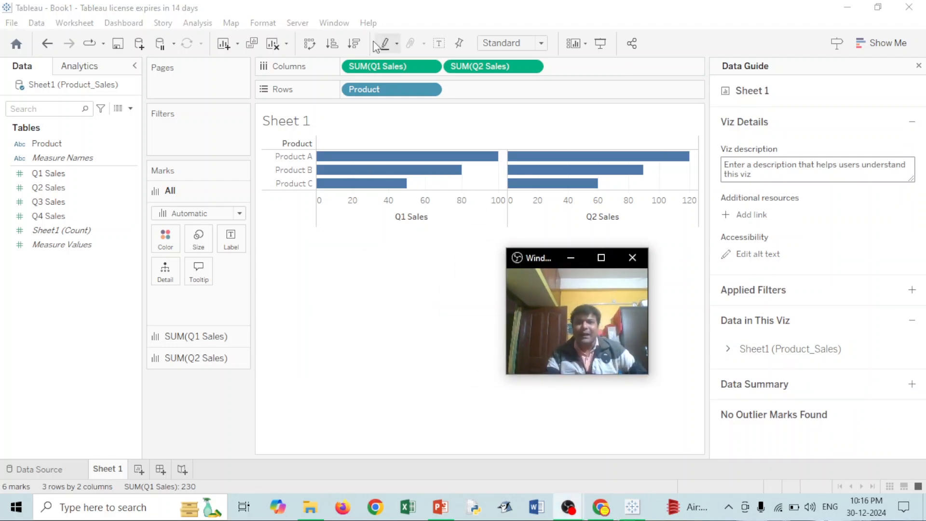
pyautogui.click(359, 12)
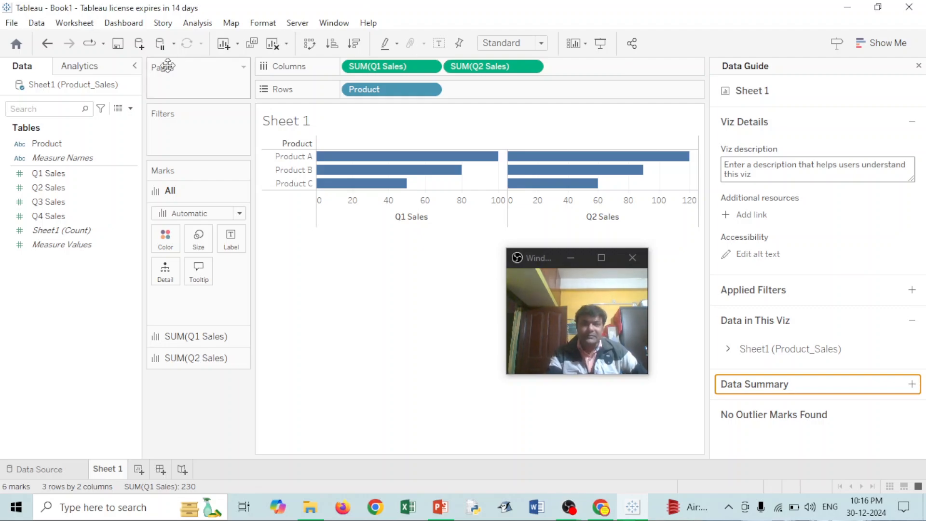
pyautogui.click(837, 43)
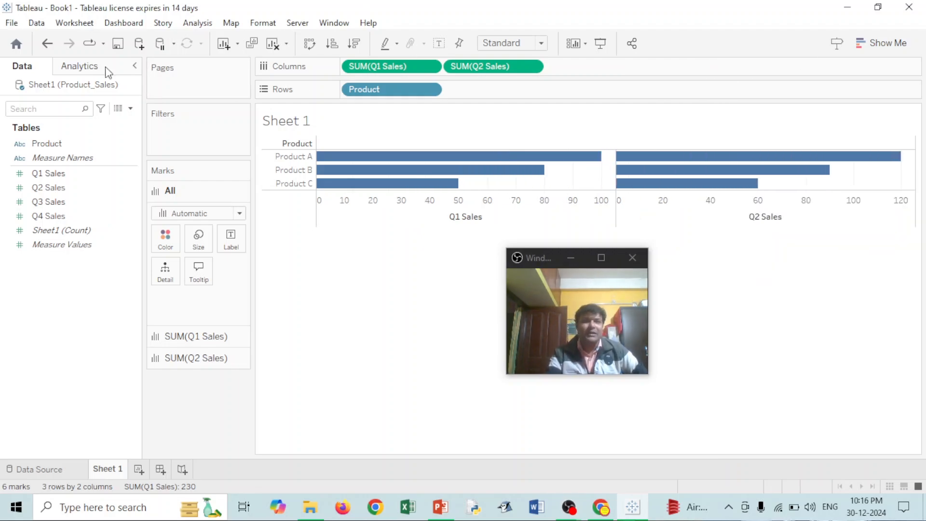
# Set the font color of the worksheet's row headers, the product names, to dark gold
pyautogui.click(264, 25)
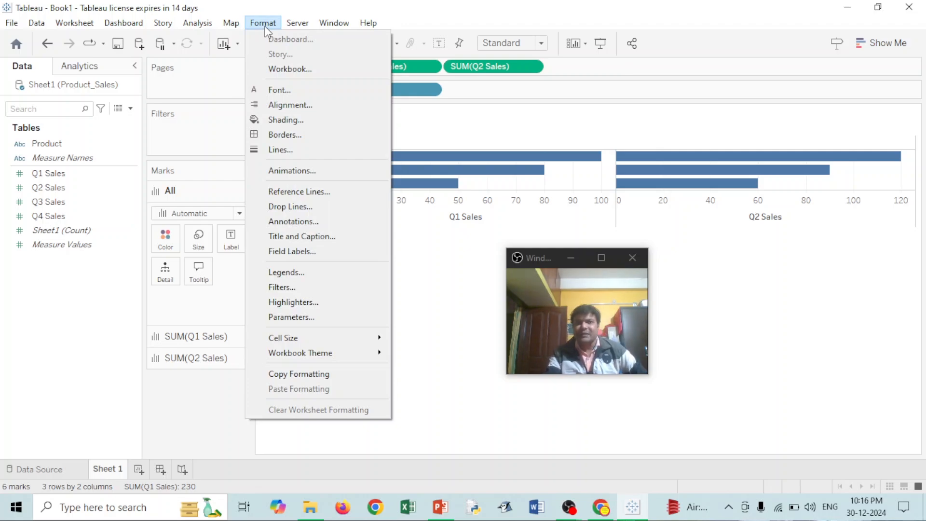
pyautogui.click(276, 91)
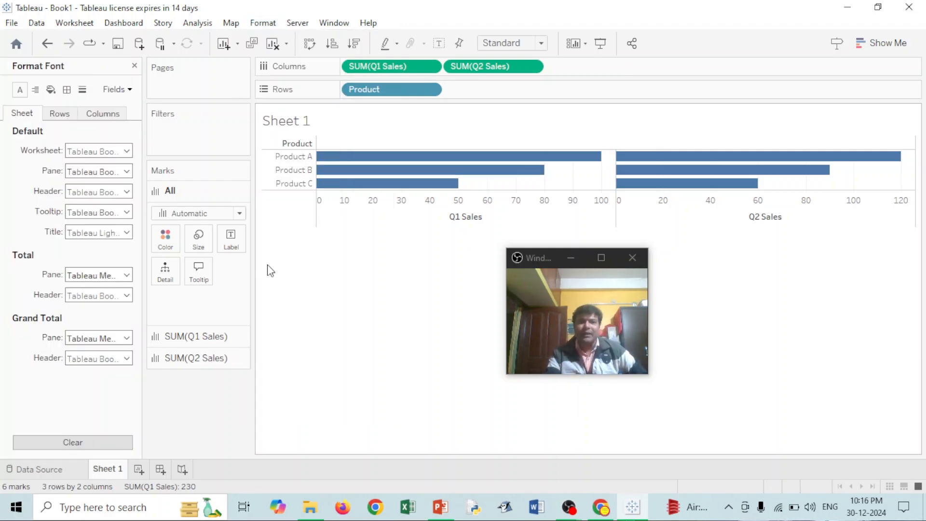
pyautogui.click(294, 129)
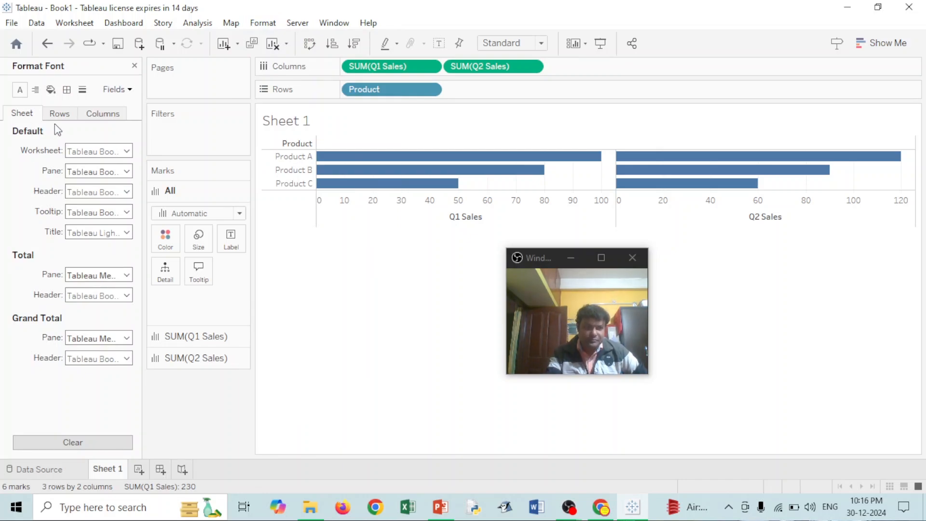
pyautogui.click(96, 115)
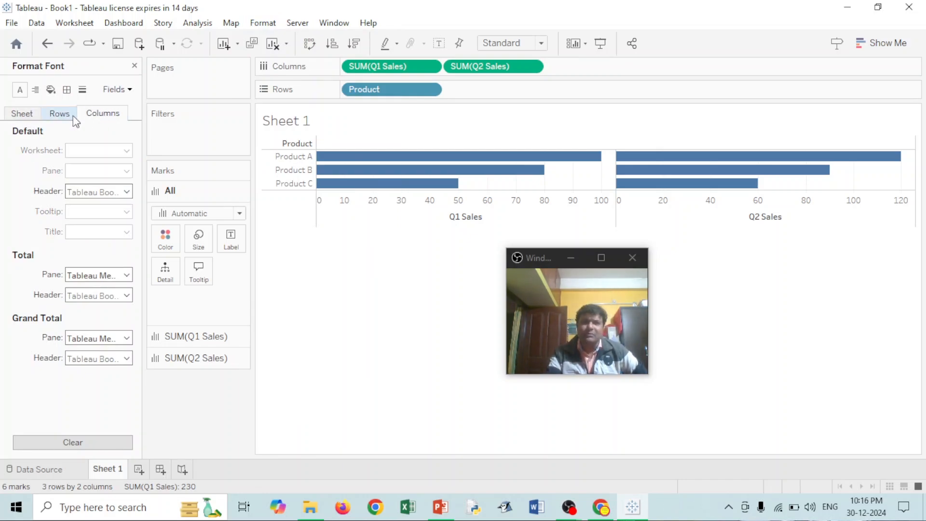
pyautogui.click(26, 116)
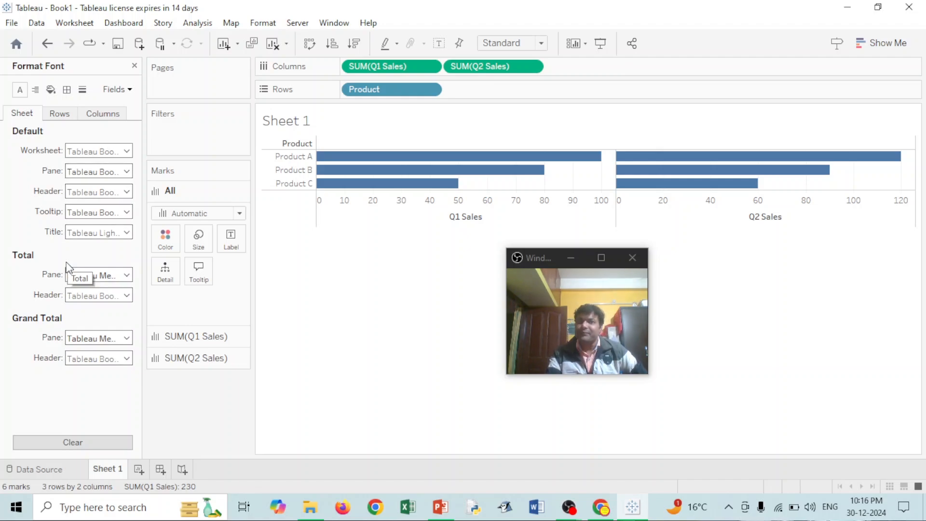
pyautogui.click(60, 114)
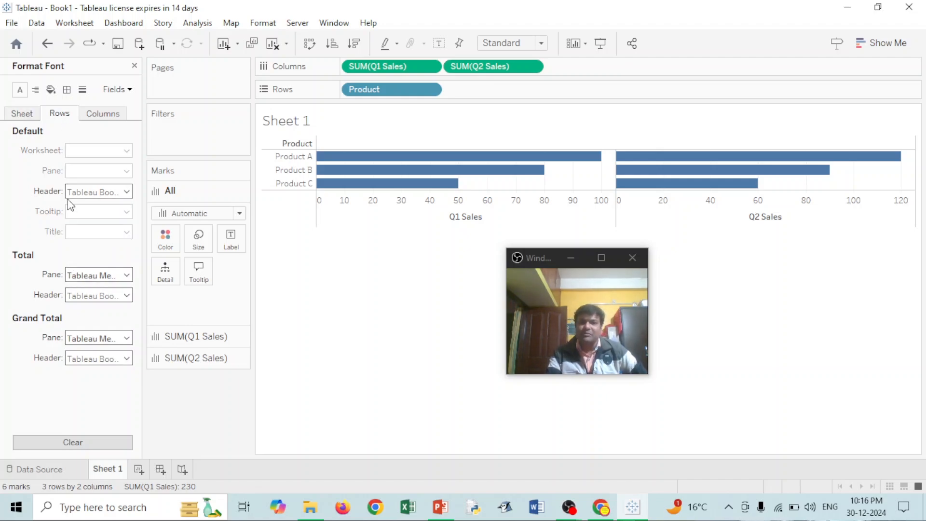
pyautogui.click(126, 192)
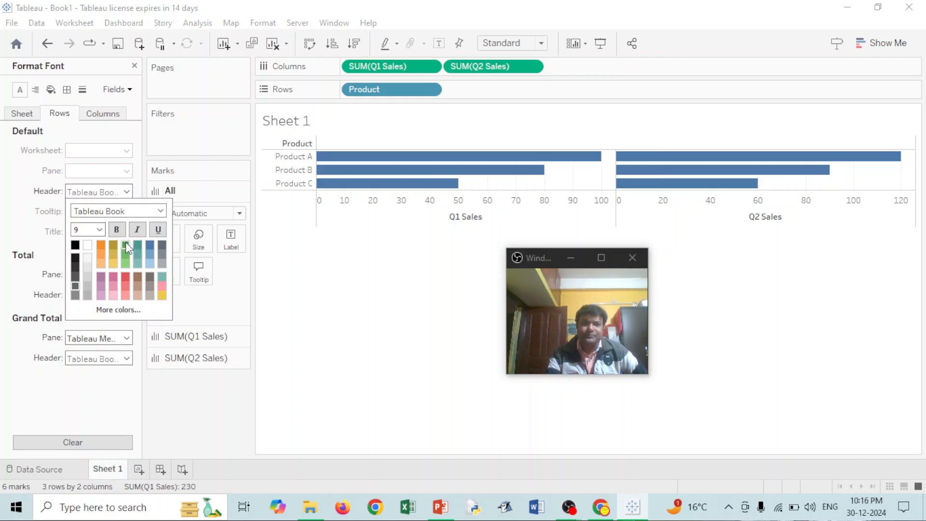
pyautogui.click(111, 244)
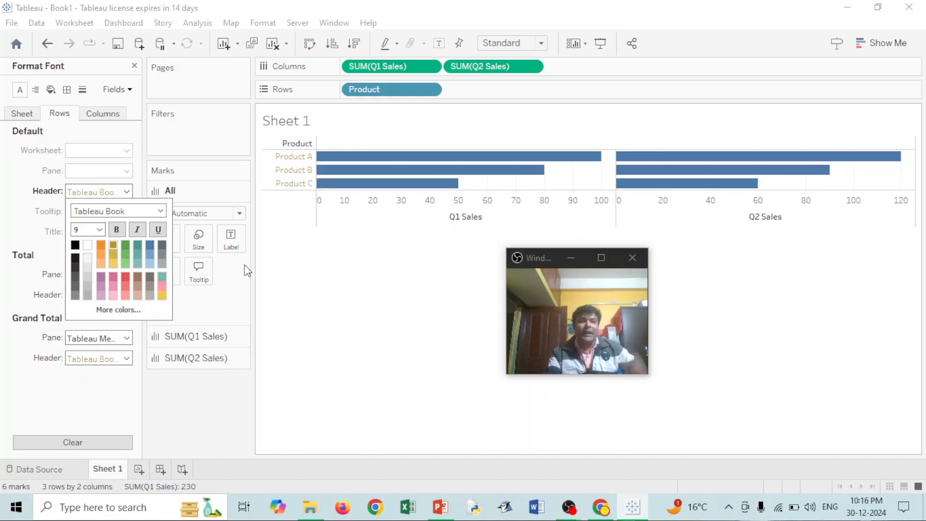
pyautogui.click(140, 163)
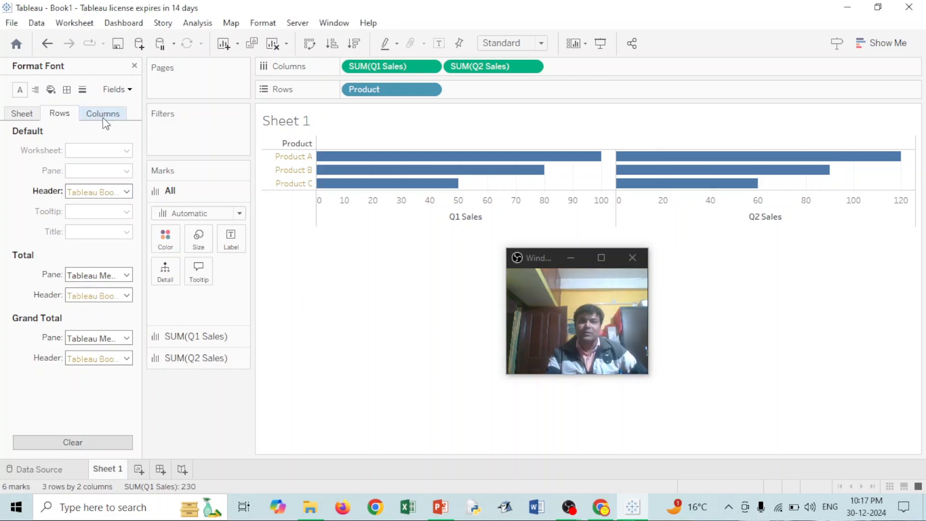
# Try row banding one band size up in the worksheet shading and return the band size to its minimum
pyautogui.click(51, 89)
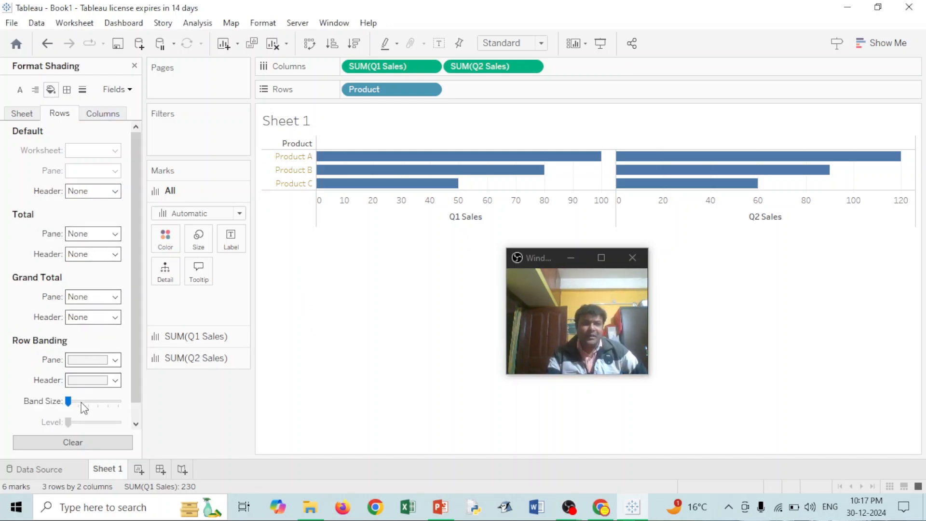
pyautogui.click(80, 400)
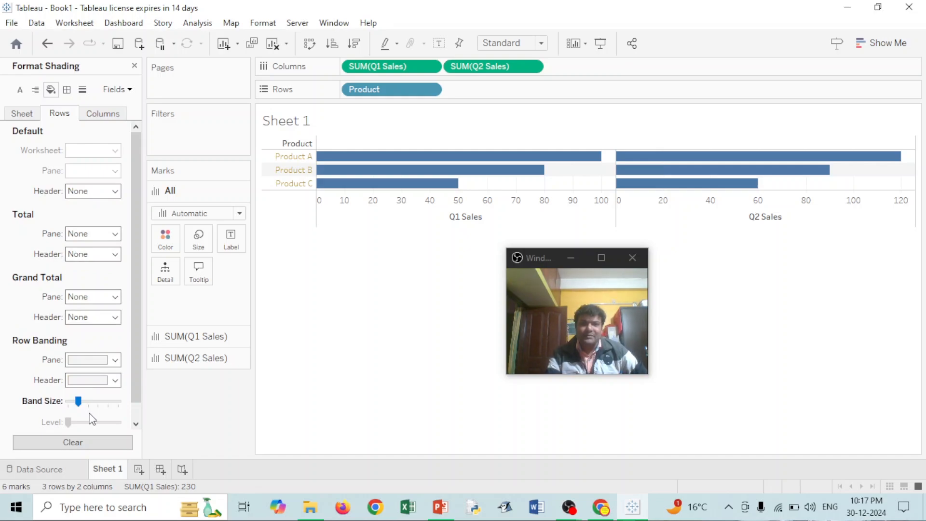
pyautogui.moveTo(70, 402); pyautogui.dragTo(69, 402)
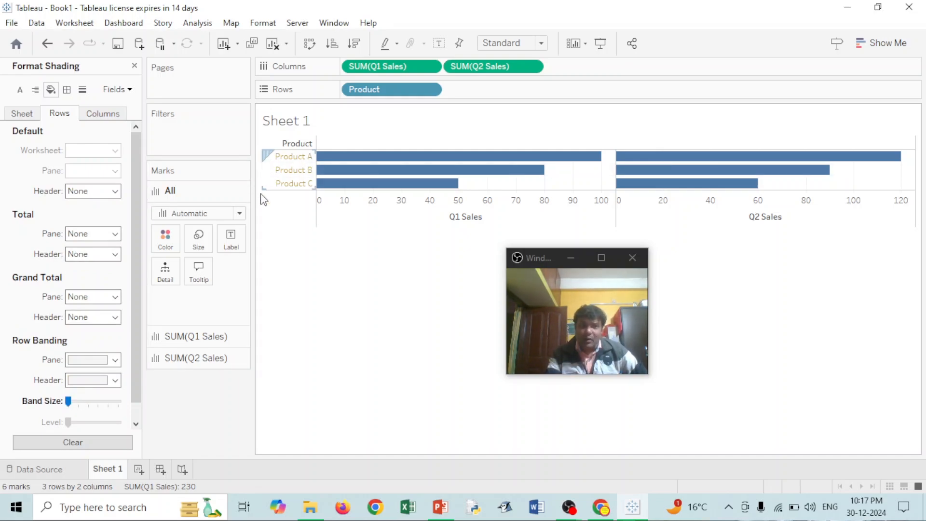
# Examine the column shading and banding settings and the details of Product A's Q1 Sales bar
pyautogui.click(103, 114)
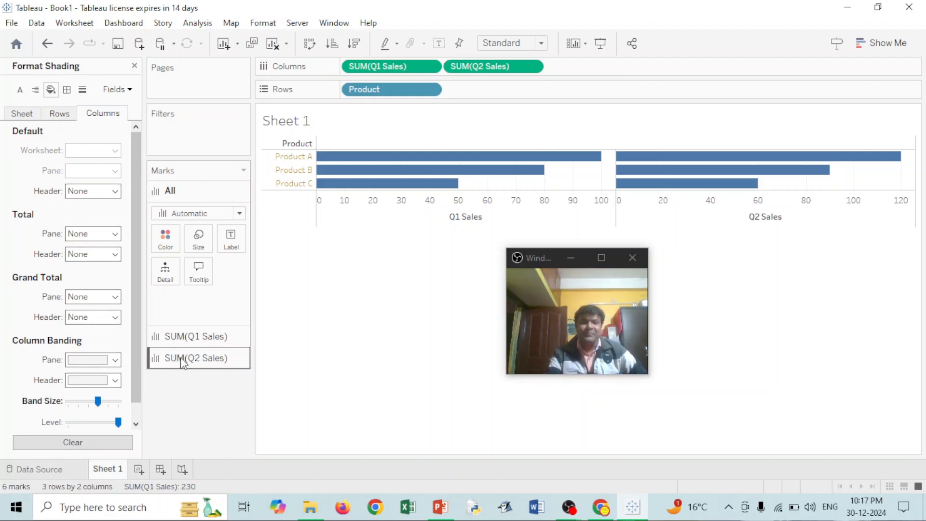
pyautogui.scroll(-1, 120, 425)
pyautogui.scroll(1, 97, 290)
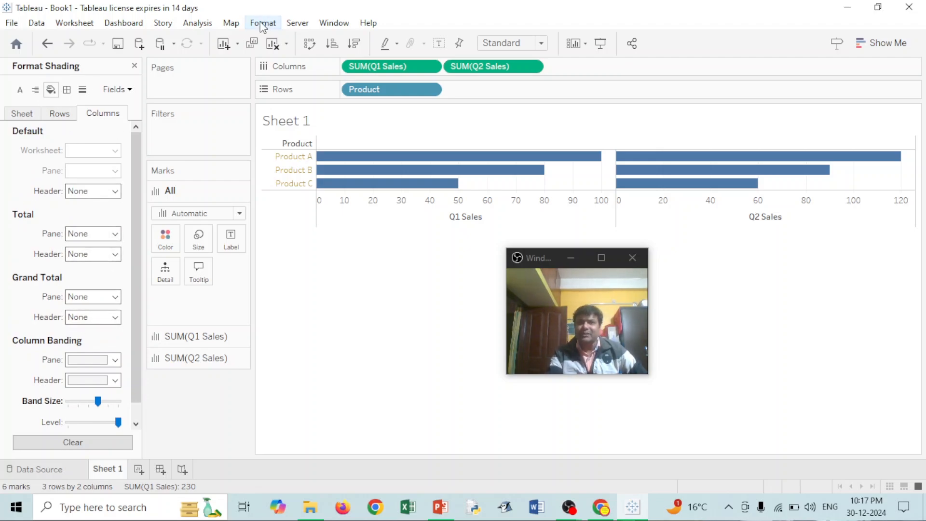
pyautogui.moveTo(401, 166)
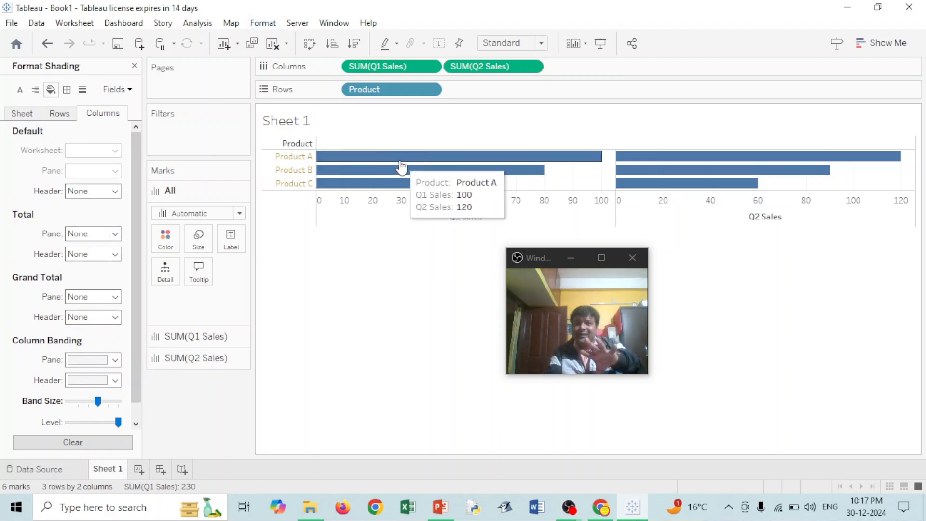
# Replace the sheet name placeholder in the worksheet title with the text Product_Sale
pyautogui.rightClick(290, 125)
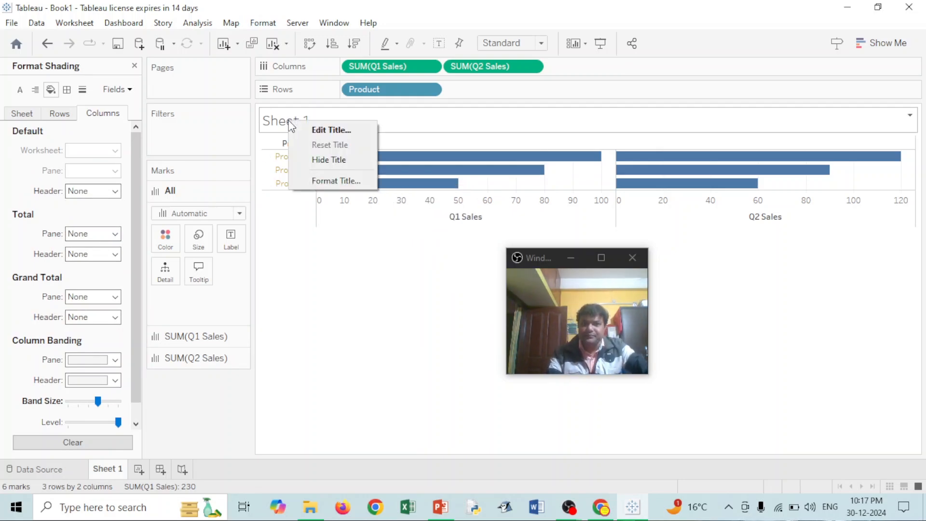
pyautogui.click(261, 265)
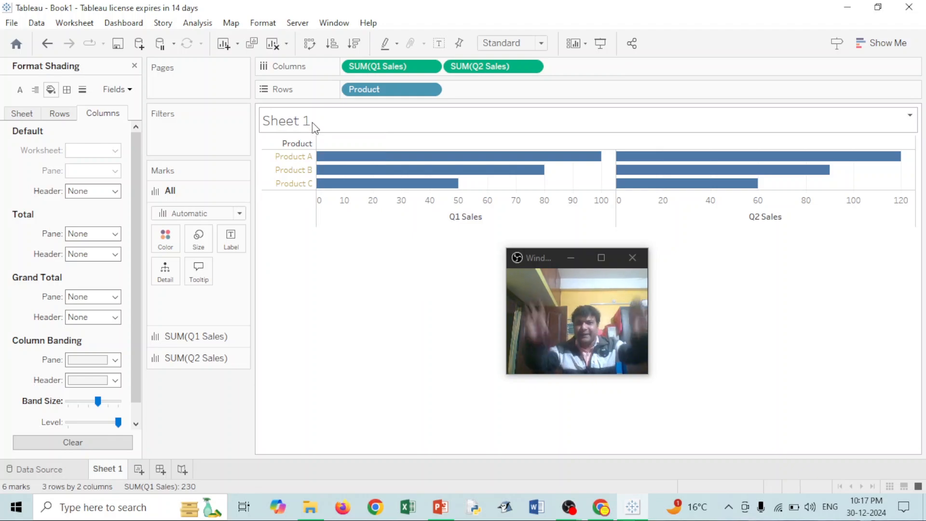
pyautogui.rightClick(313, 125)
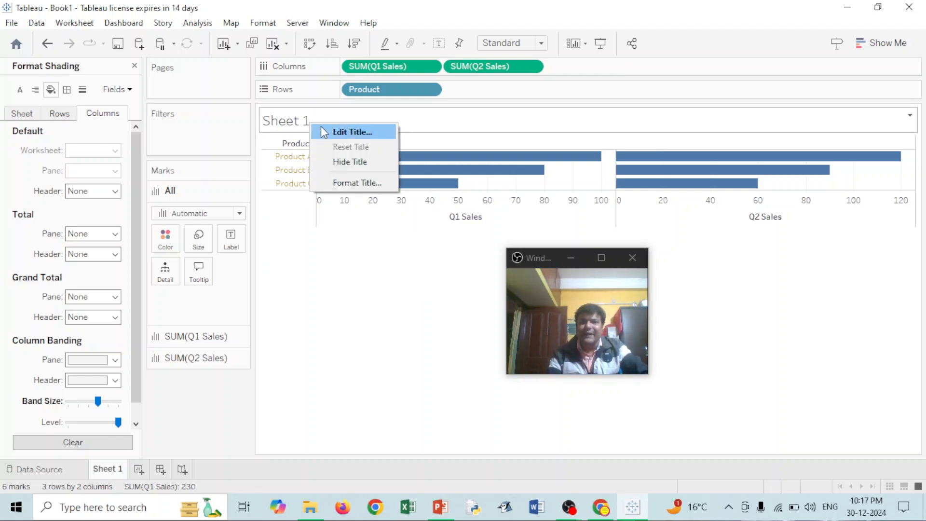
pyautogui.click(346, 140)
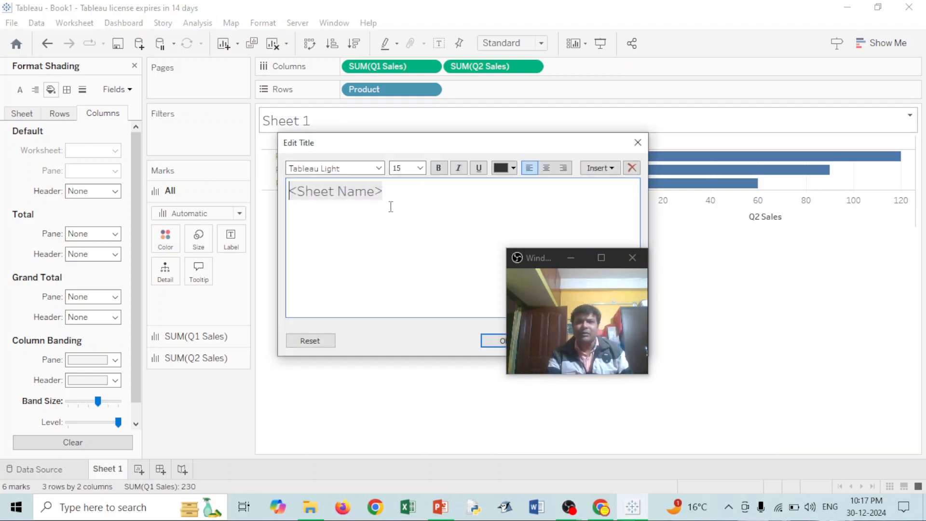
pyautogui.write('Product')
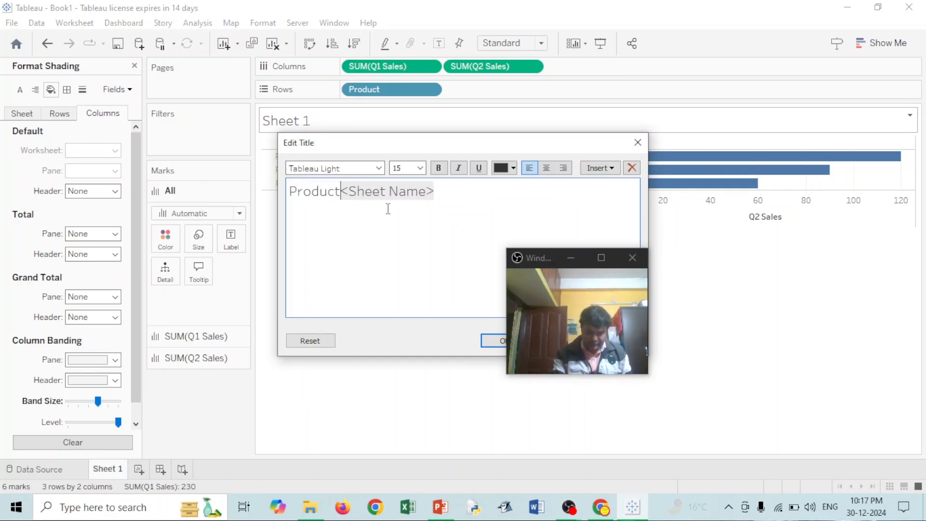
pyautogui.write('_Sale')
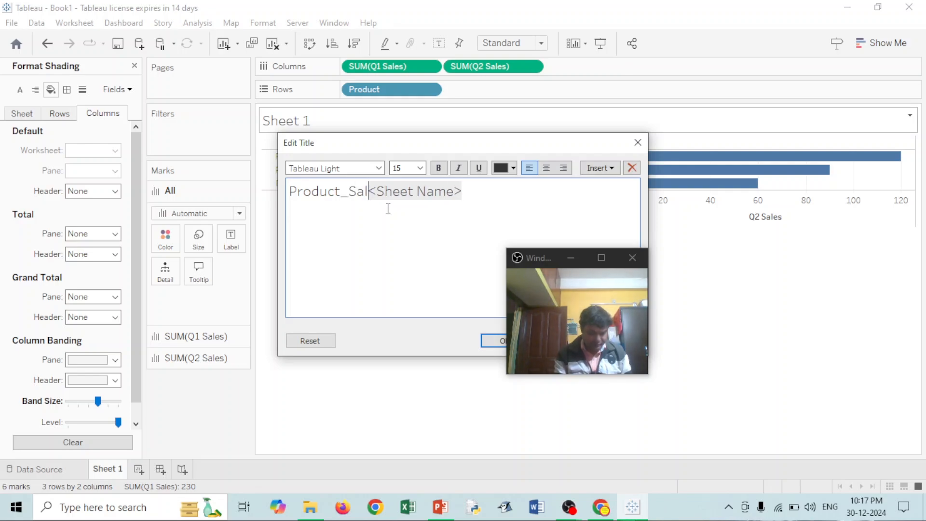
pyautogui.press('Delete')
pyautogui.press('Delete')
pyautogui.press('Delete')
pyautogui.press('Delete')
pyautogui.press('Delete')
pyautogui.press('Delete')
pyautogui.press('Delete')
pyautogui.press('Delete')
pyautogui.press('Delete')
pyautogui.press('Delete')
pyautogui.press('Delete')
pyautogui.press('Delete')
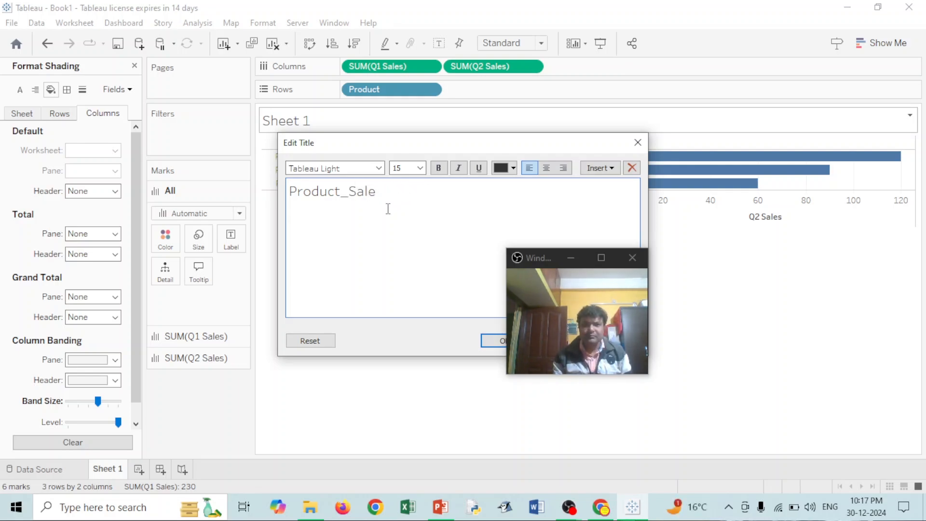
pyautogui.click(494, 341)
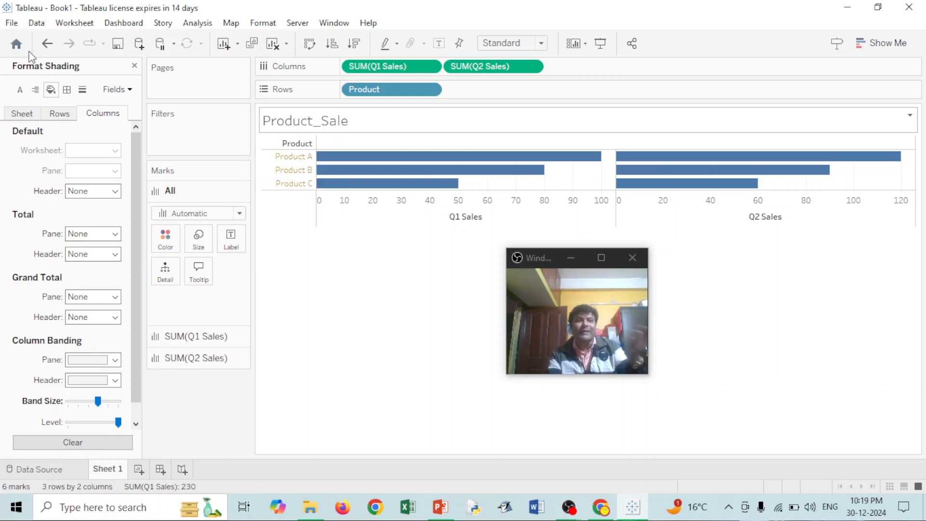
pyautogui.click(163, 24)
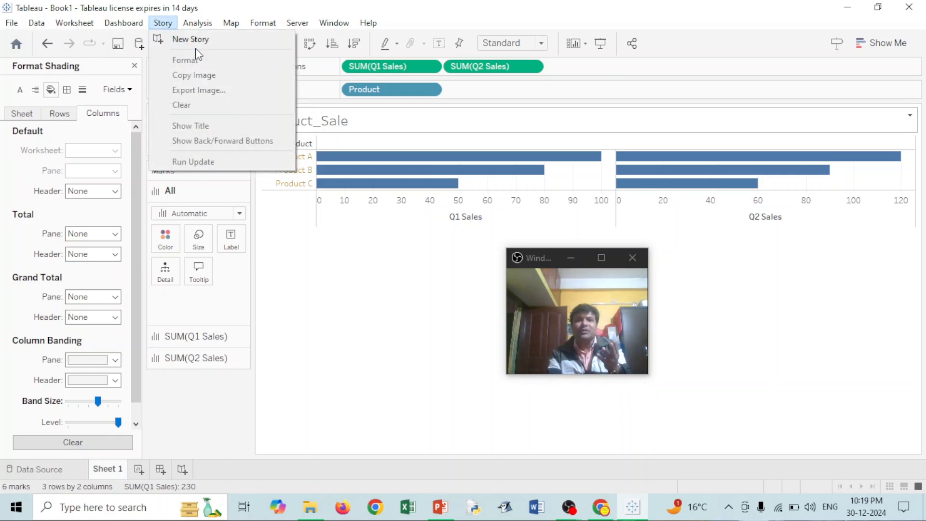
pyautogui.click(387, 340)
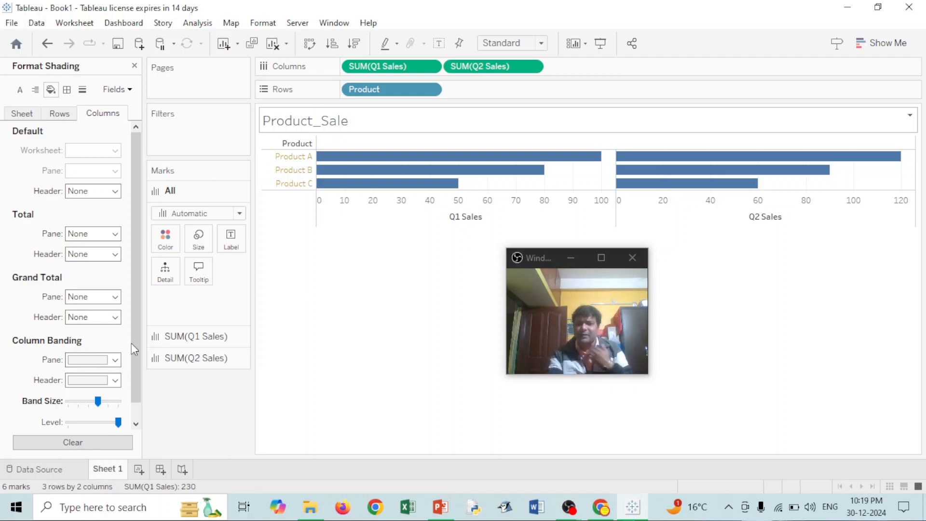
# Add a Data Story object to a new blank dashboard and return to Sheet 1
pyautogui.click(160, 469)
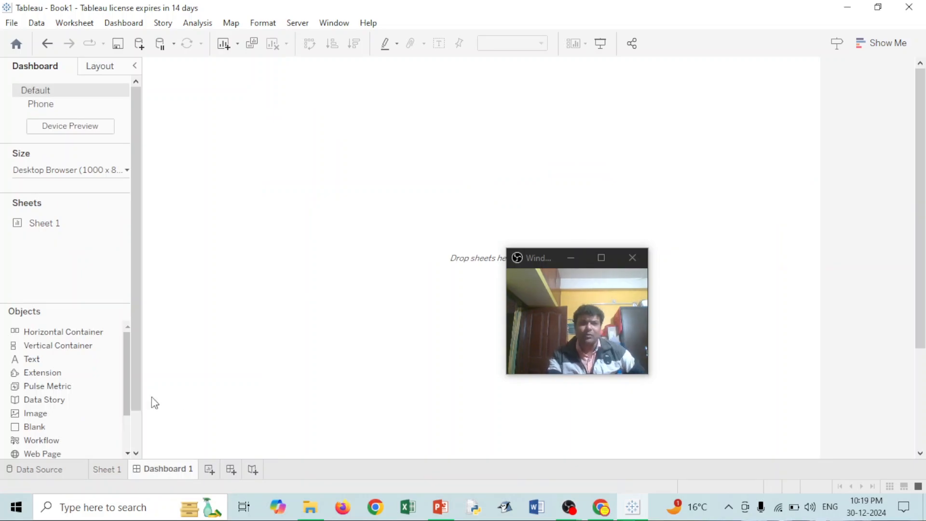
pyautogui.click(39, 402)
pyautogui.moveTo(39, 401); pyautogui.dragTo(261, 235)
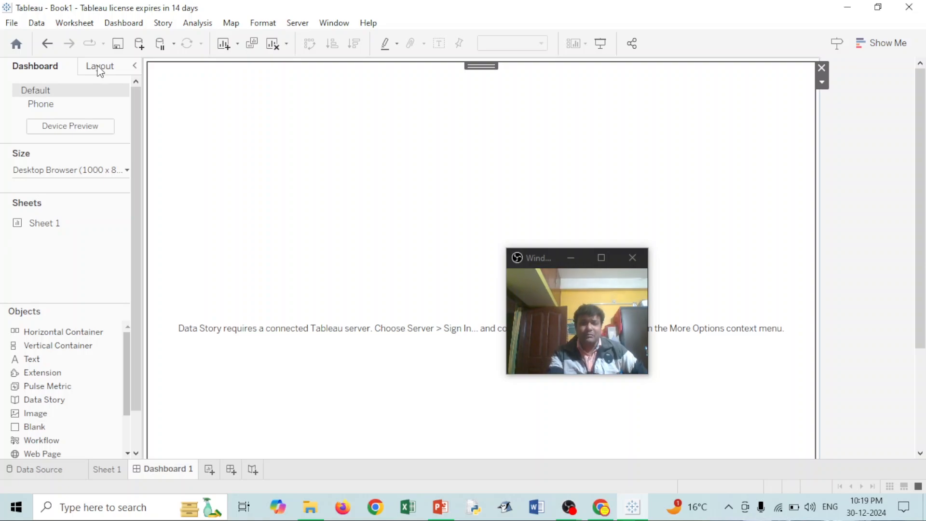
pyautogui.click(105, 470)
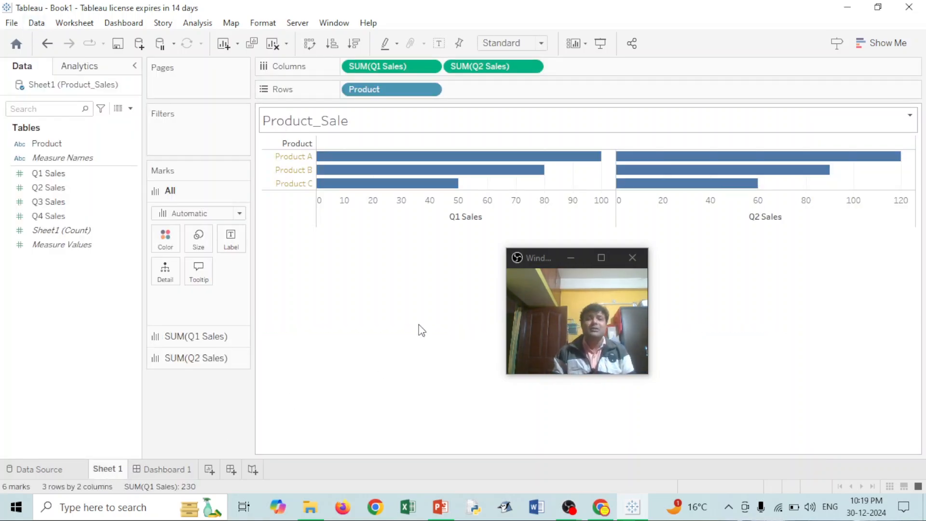